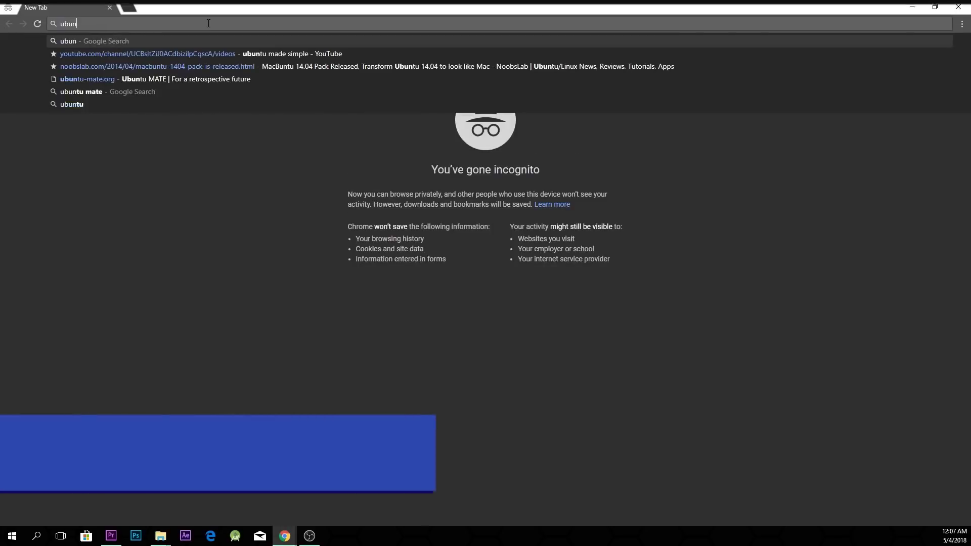
Load ubuntu.com in the Chrome address bar
key(Return)
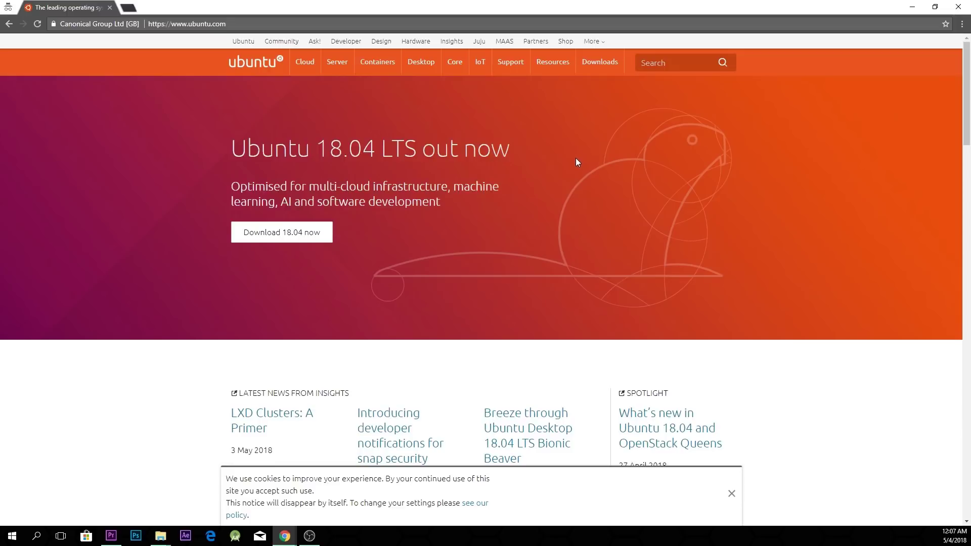
Download Ubuntu 18.04 LTS Desktop, choosing 'Not now, take me to the download' instead of contributing
mouse_move(594, 64)
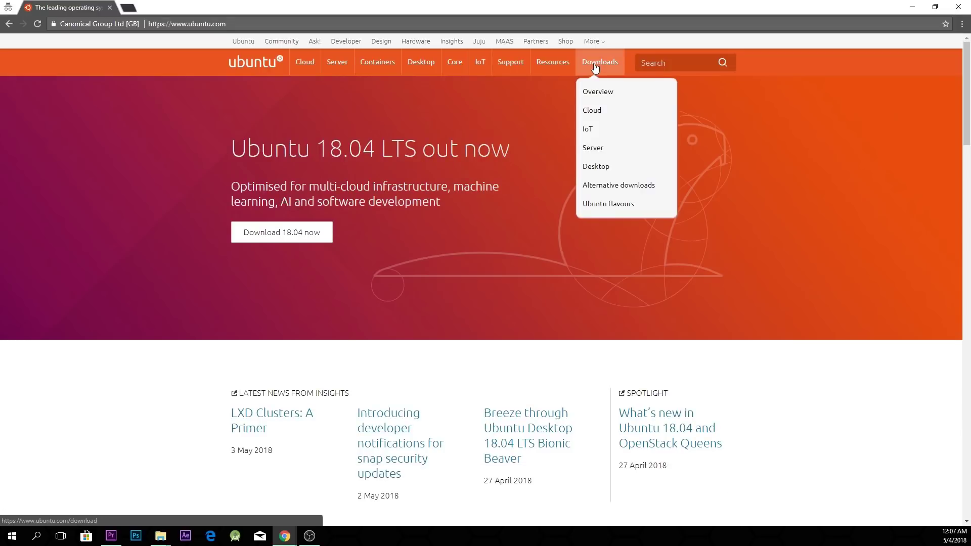
click(595, 169)
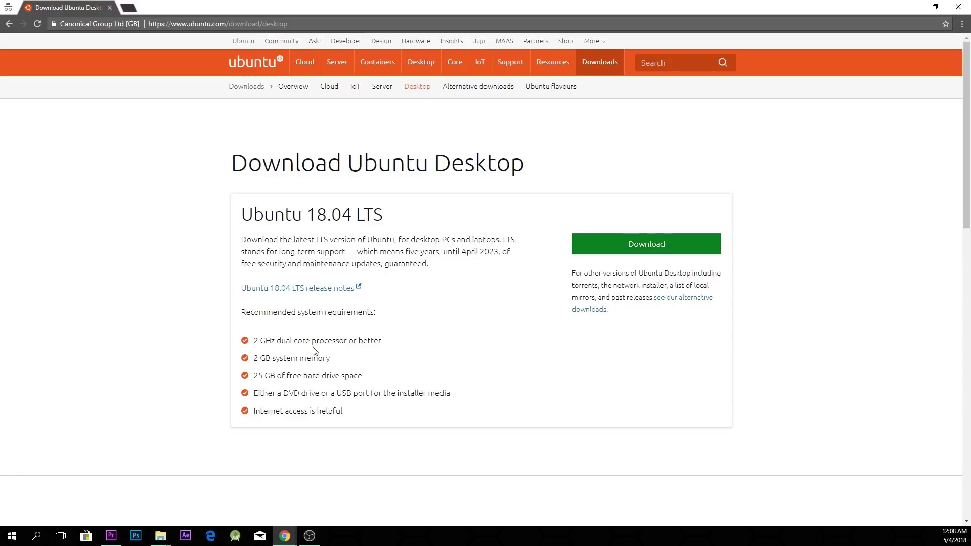
drag(277, 345, 264, 393)
click(303, 404)
click(642, 252)
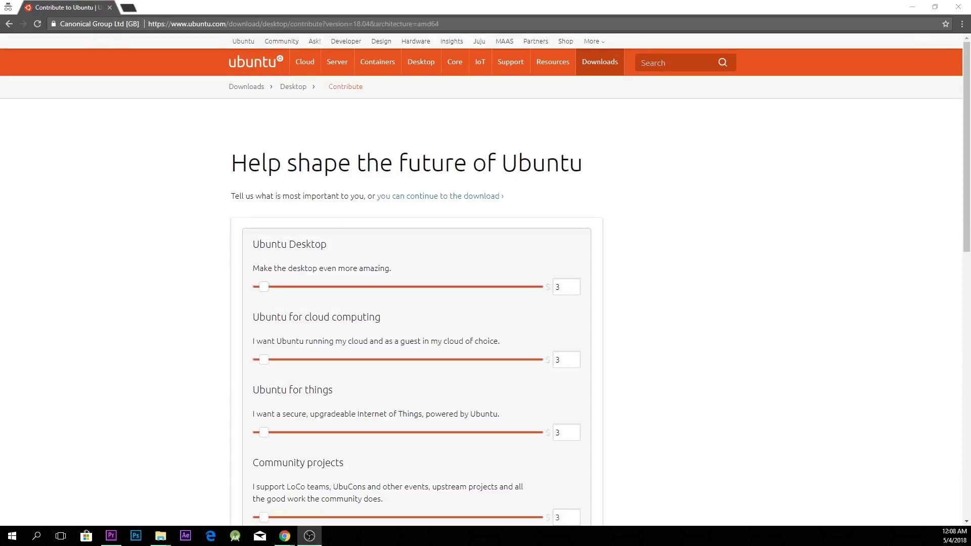
scroll(745, 388, down, 5)
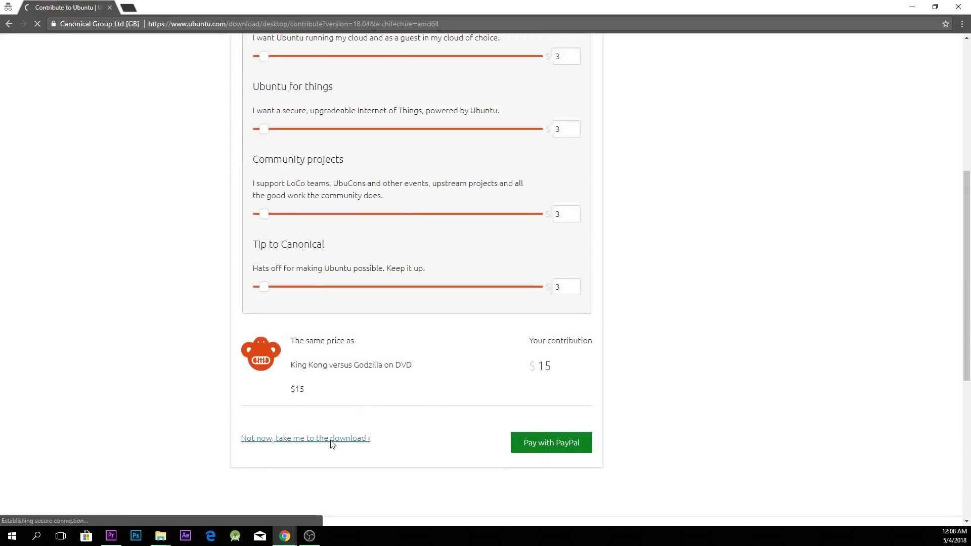
click(345, 439)
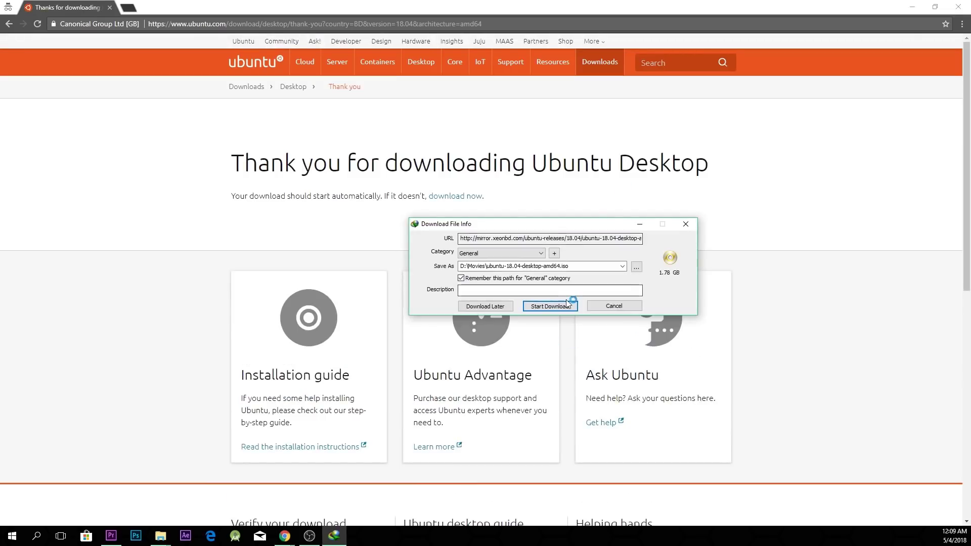
Start saving the Ubuntu 18.04 ISO in IDM and search the web for 'power iso'
click(565, 313)
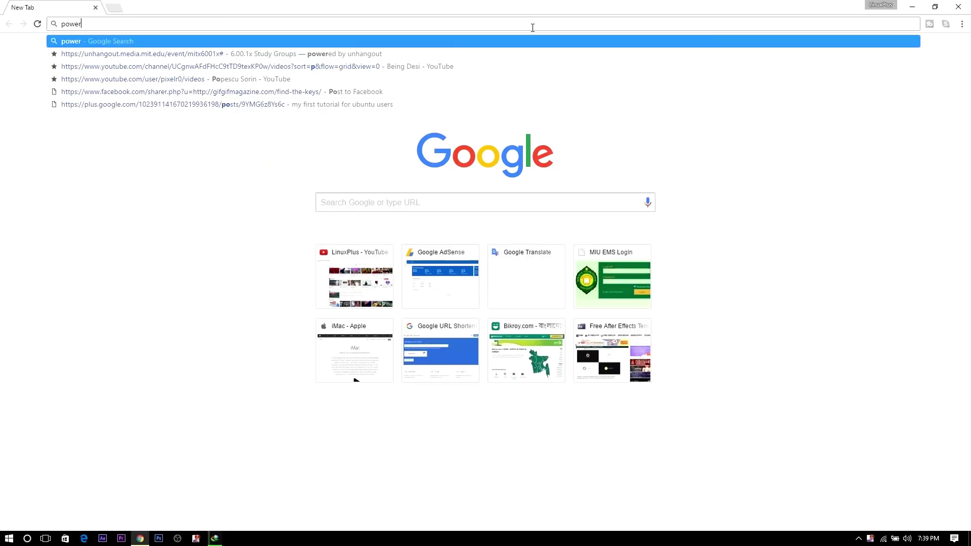
key(Return)
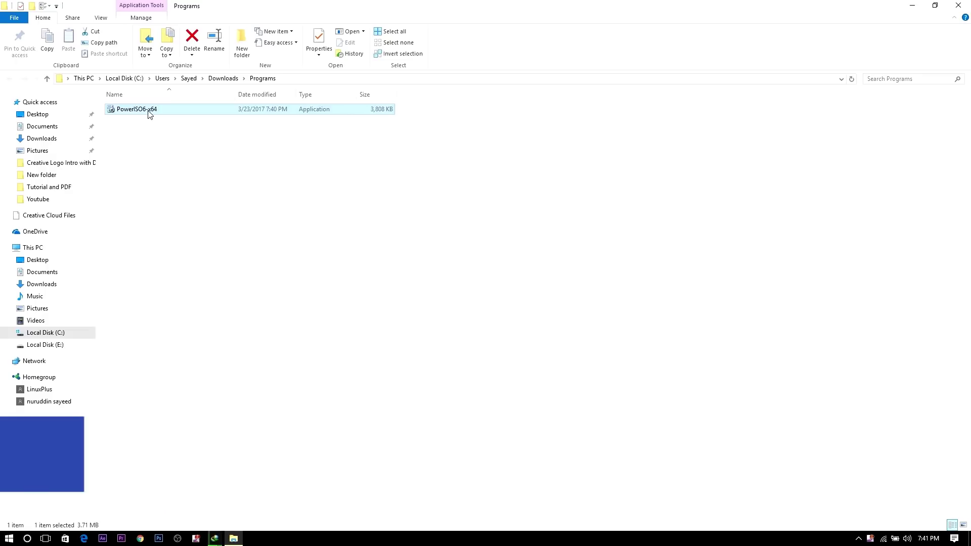
Run the PowerISO installer, accept the license, and install PowerISO 6.8 into C:\Program Files\PowerISO
right_click(149, 112)
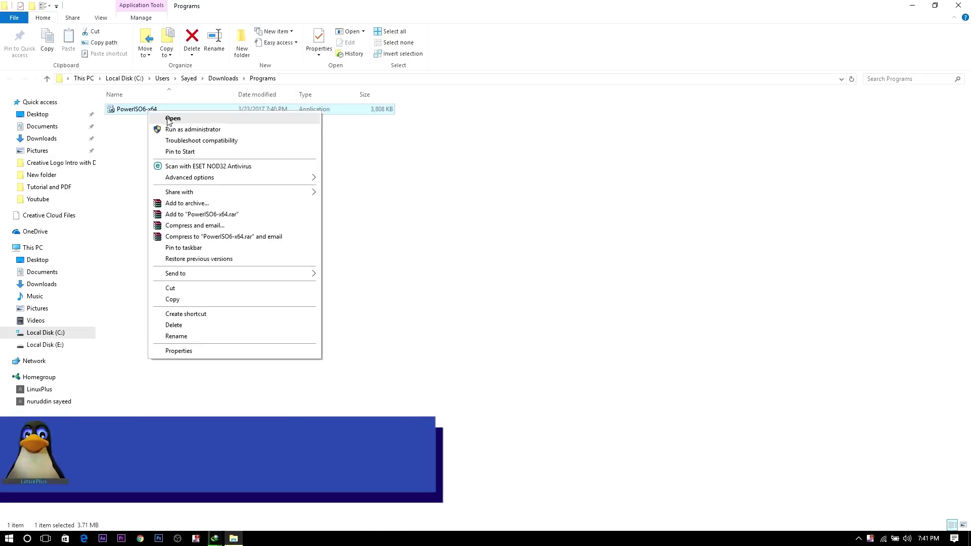
click(202, 120)
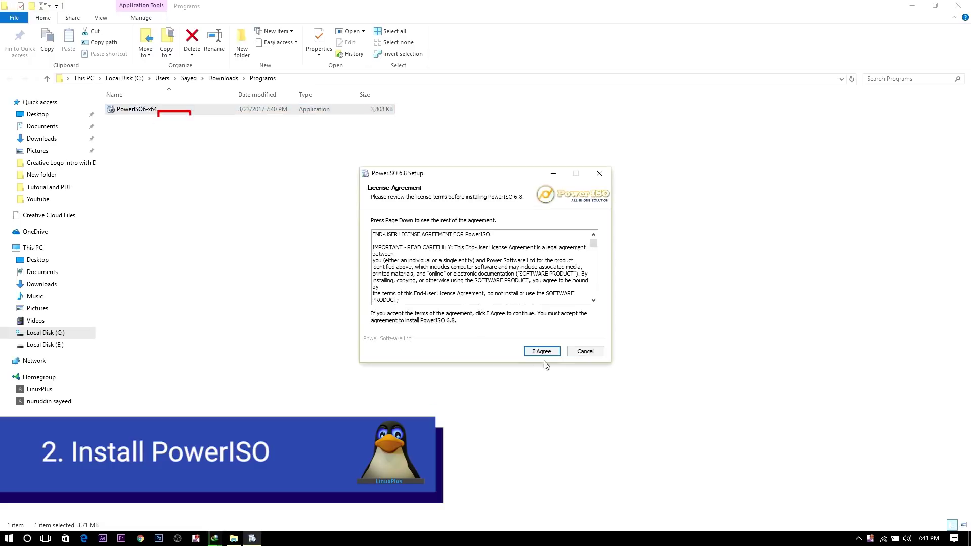
click(541, 351)
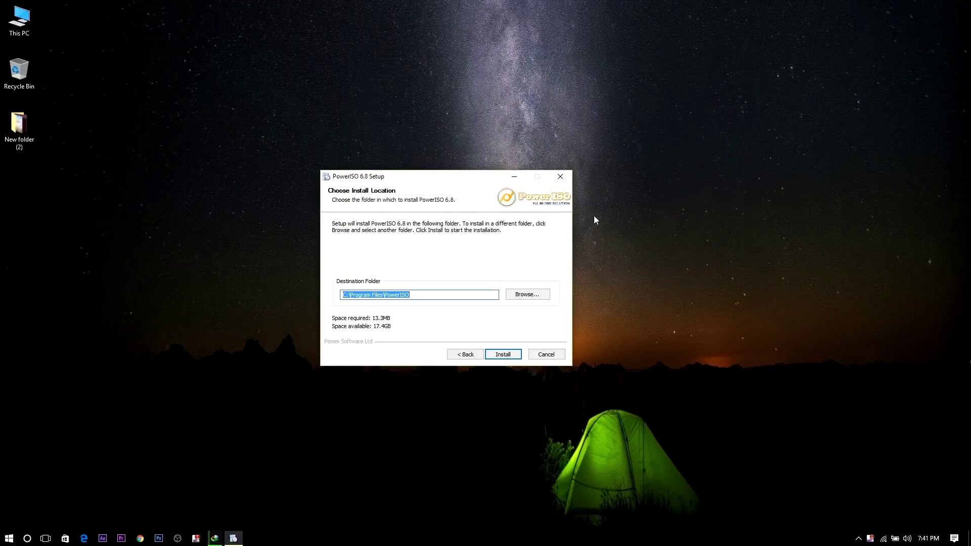
drag(474, 181, 395, 153)
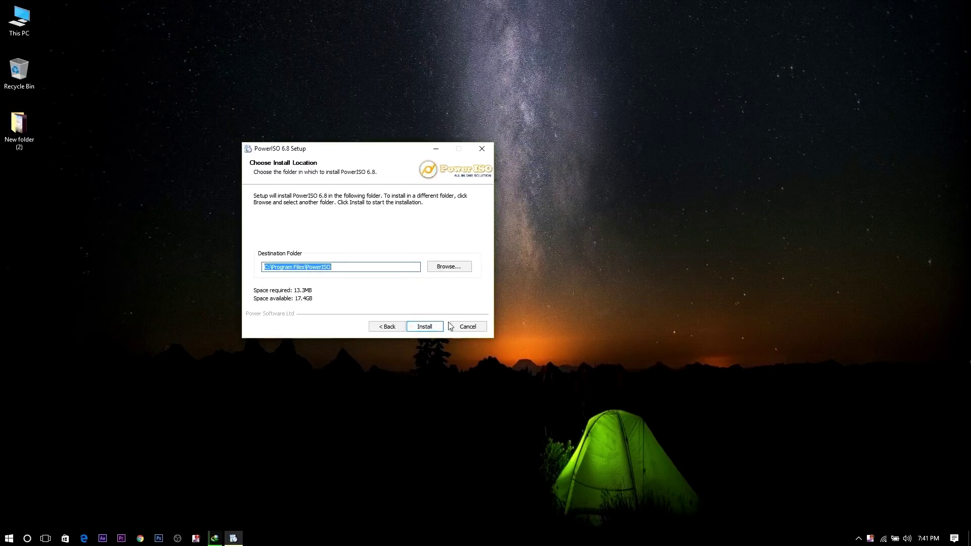
click(428, 324)
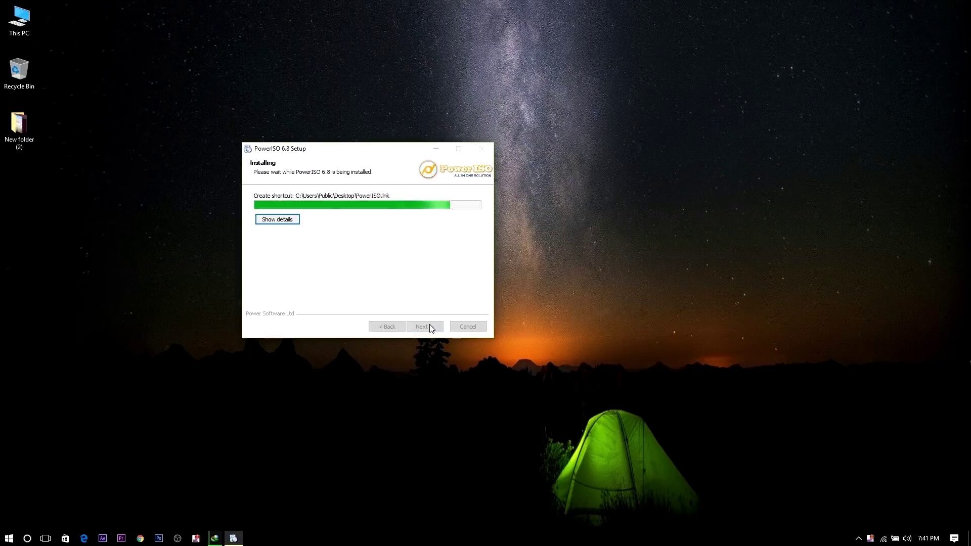
click(425, 327)
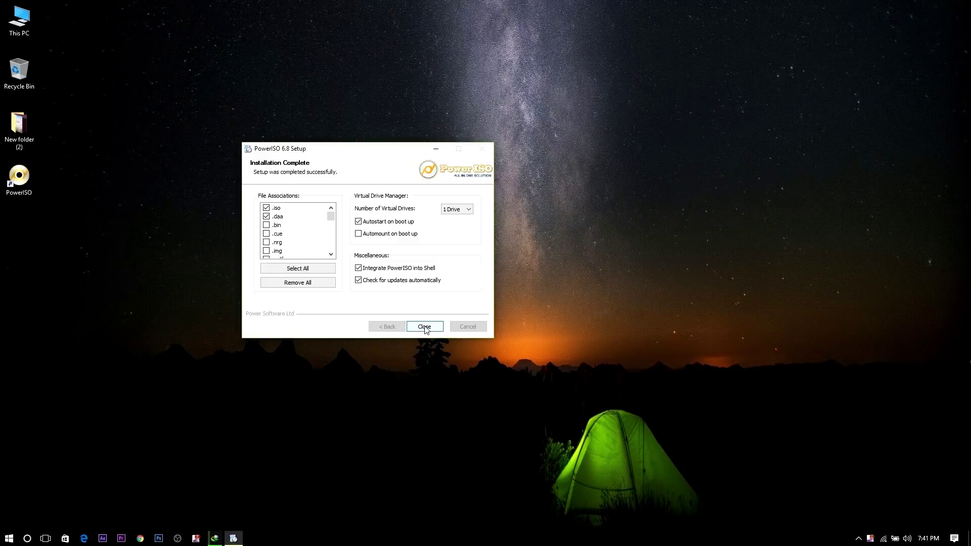
click(425, 327)
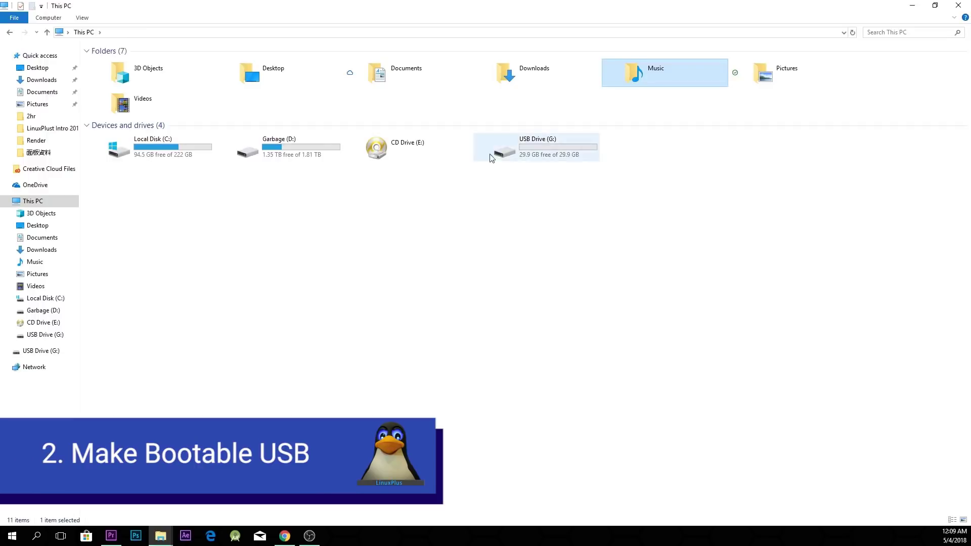
Go to the Music folder and try opening the 1.78 GB Ubuntu 18.04 ISO, dismissing the app chooser
click(489, 158)
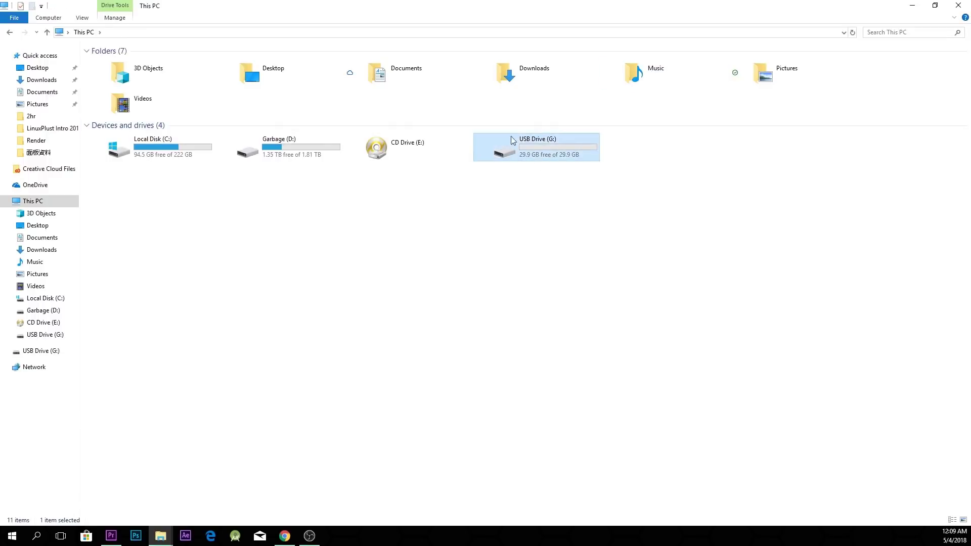
double_click(636, 74)
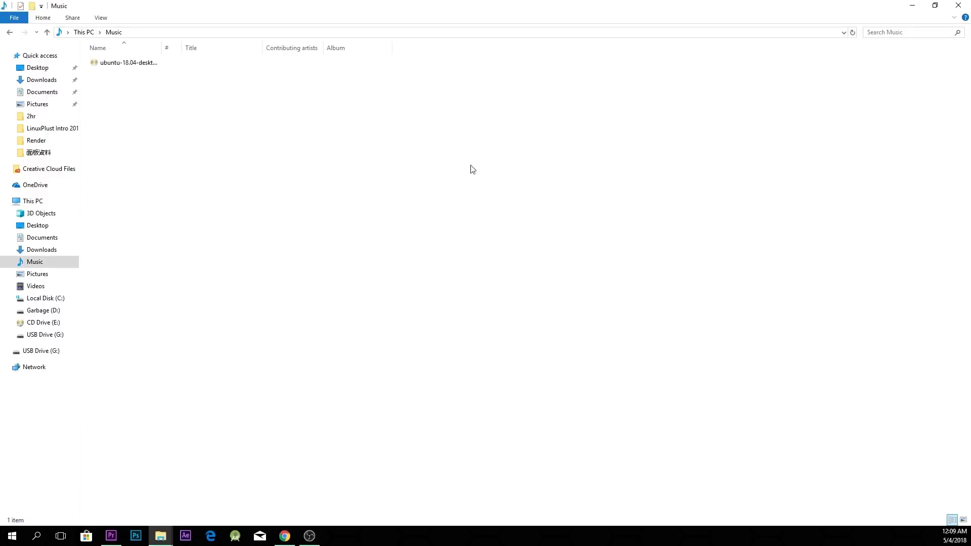
click(131, 65)
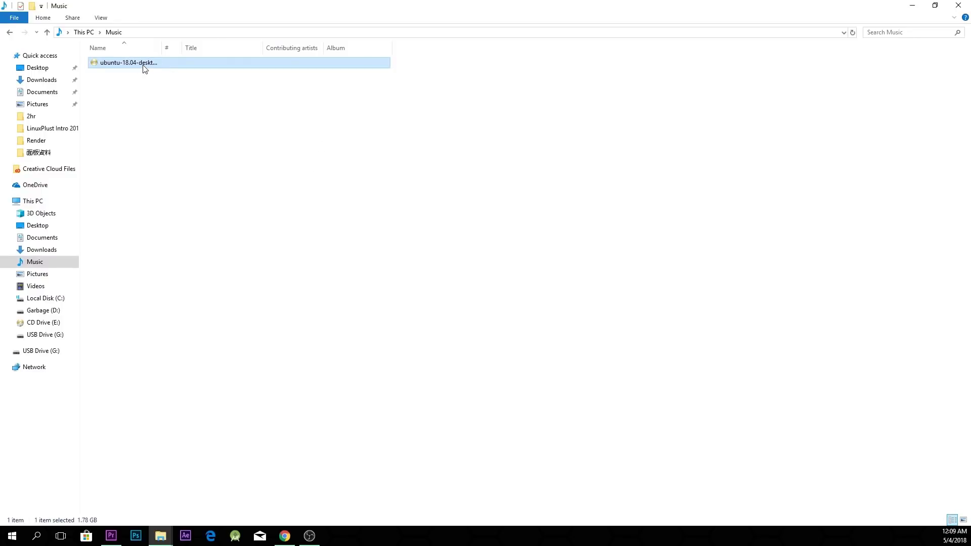
double_click(145, 66)
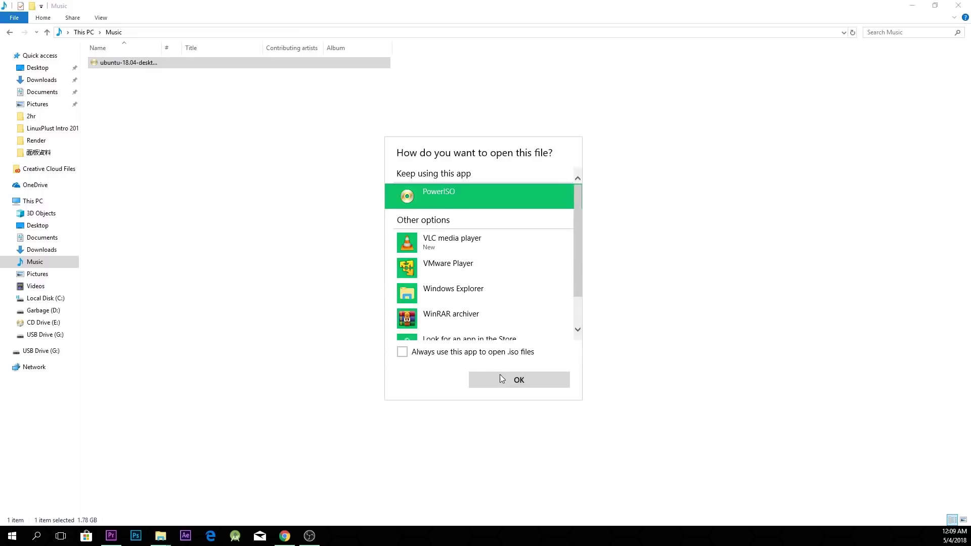
scroll(508, 285, down, 2)
scroll(506, 286, up, 2)
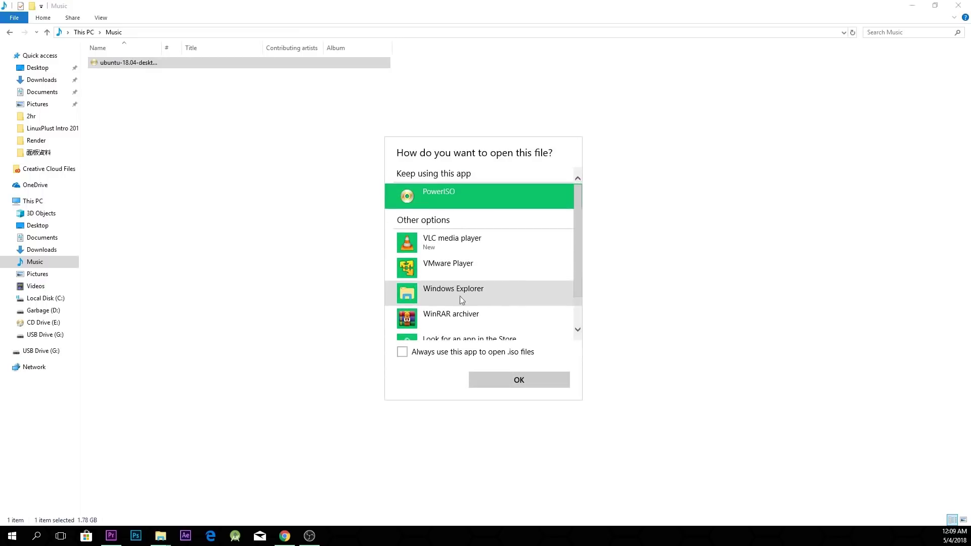
key(Escape)
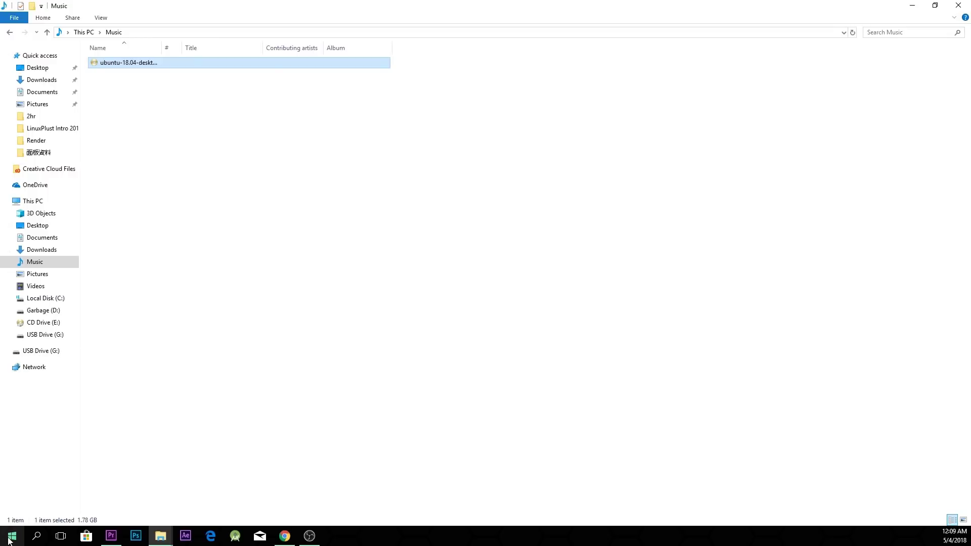
Open the Ubuntu ISO with PowerISO, continuing unregistered, and return File Explorer to This PC
right_click(140, 65)
mouse_move(204, 127)
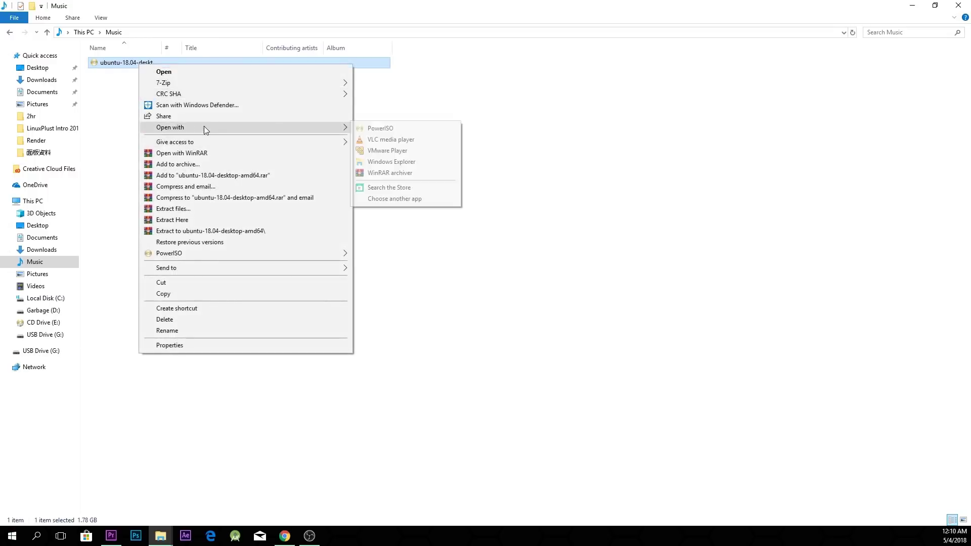
click(396, 129)
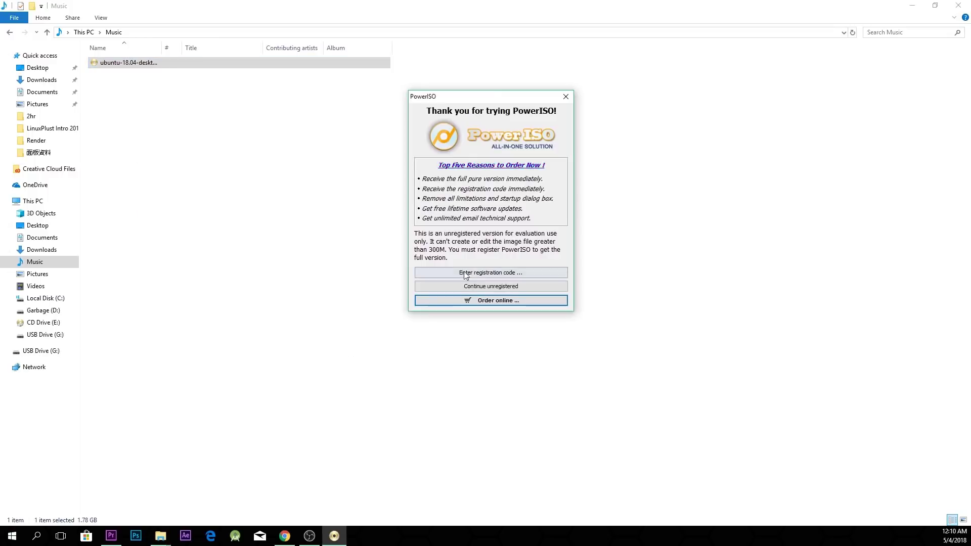
click(495, 291)
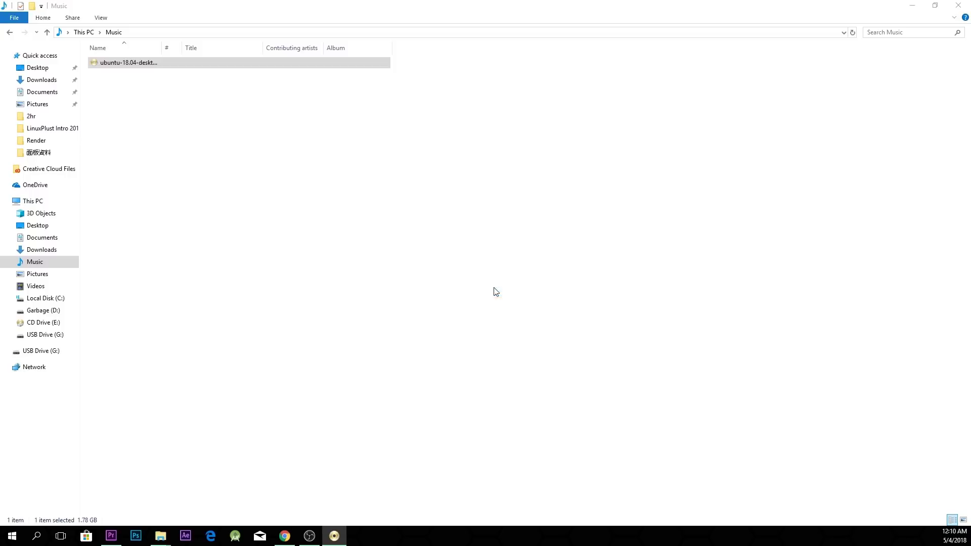
drag(434, 87, 410, 104)
click(84, 32)
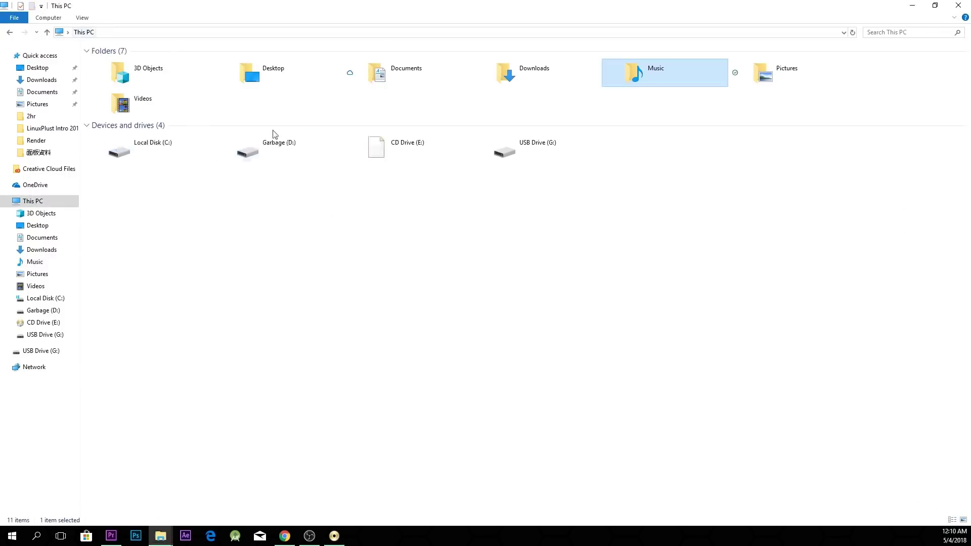
Choose Tools > Create bootable USB drive, rerun as administrator, and continue unregistered
click(335, 535)
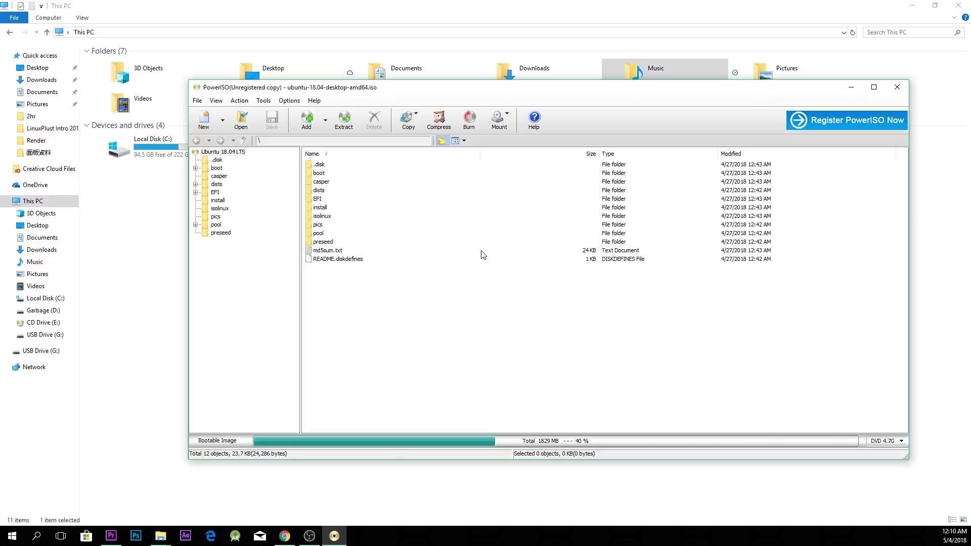
drag(558, 92, 498, 98)
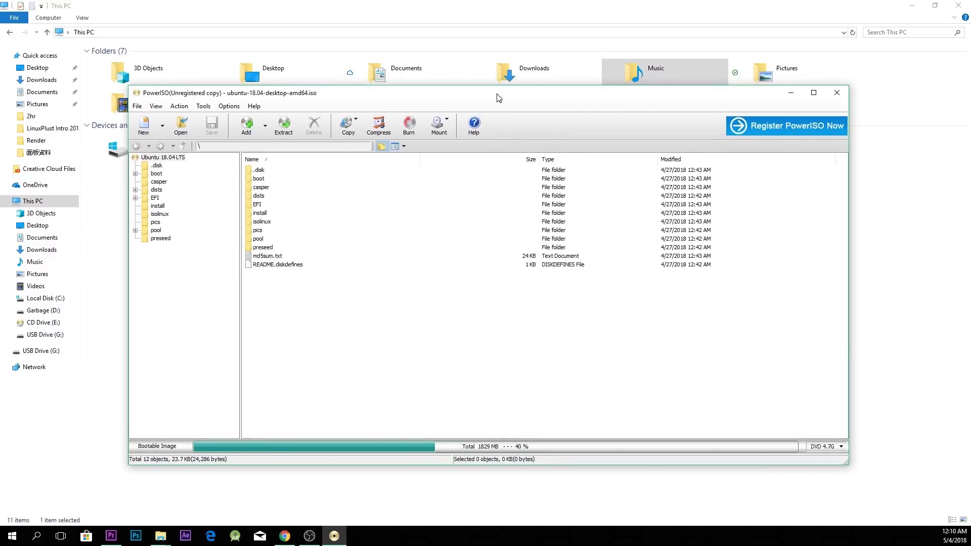
click(203, 106)
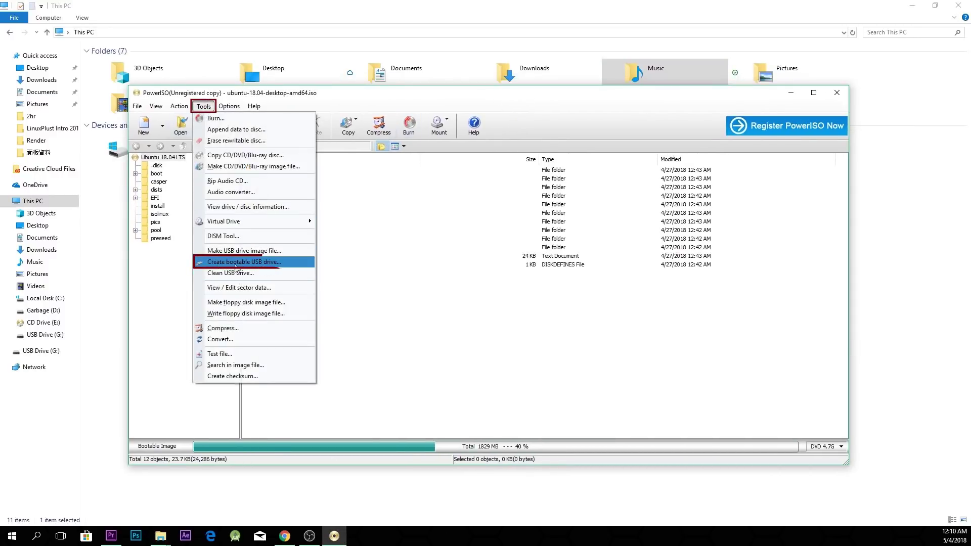
click(270, 262)
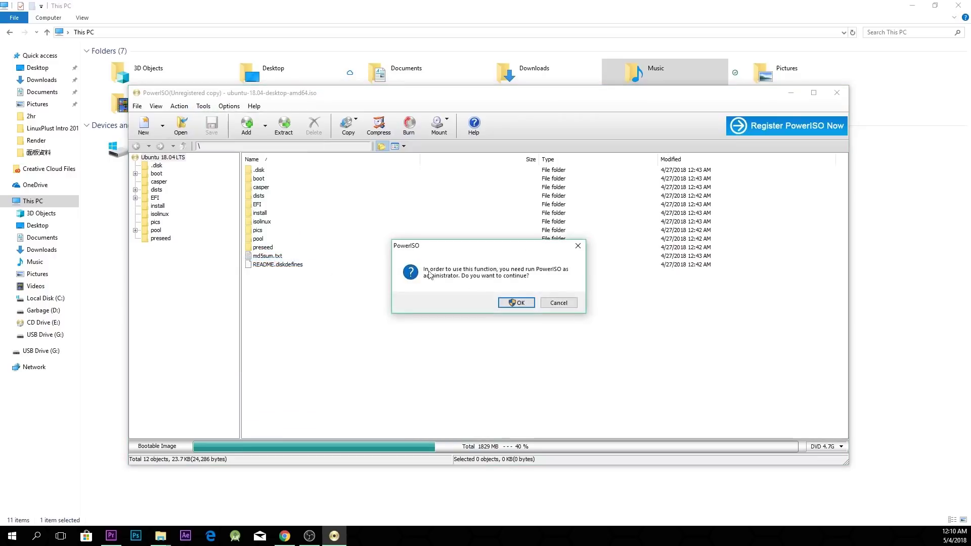
click(515, 303)
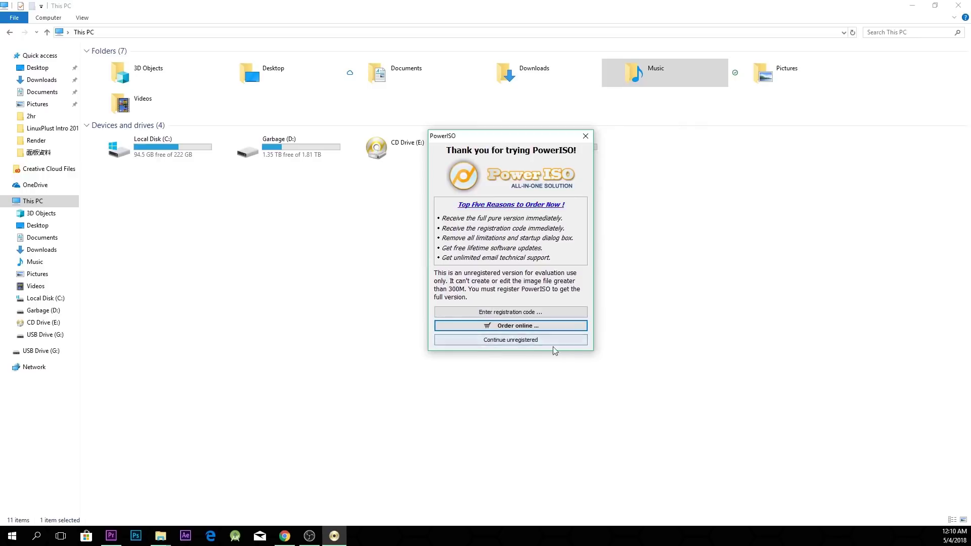
click(510, 340)
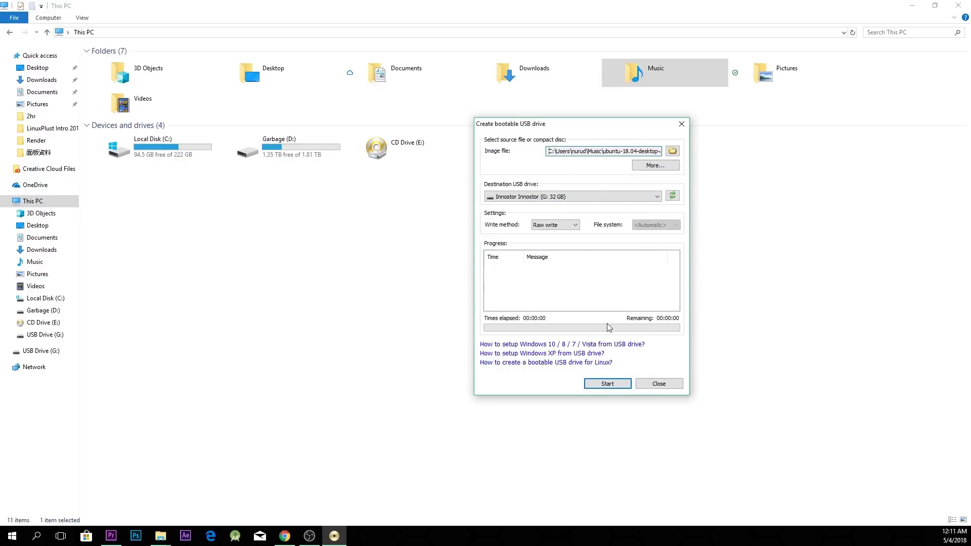
Write the Ubuntu 18.04 image to Innostor (G: 32 GB), confirm the overwrite, then close the dialog
click(593, 192)
click(586, 208)
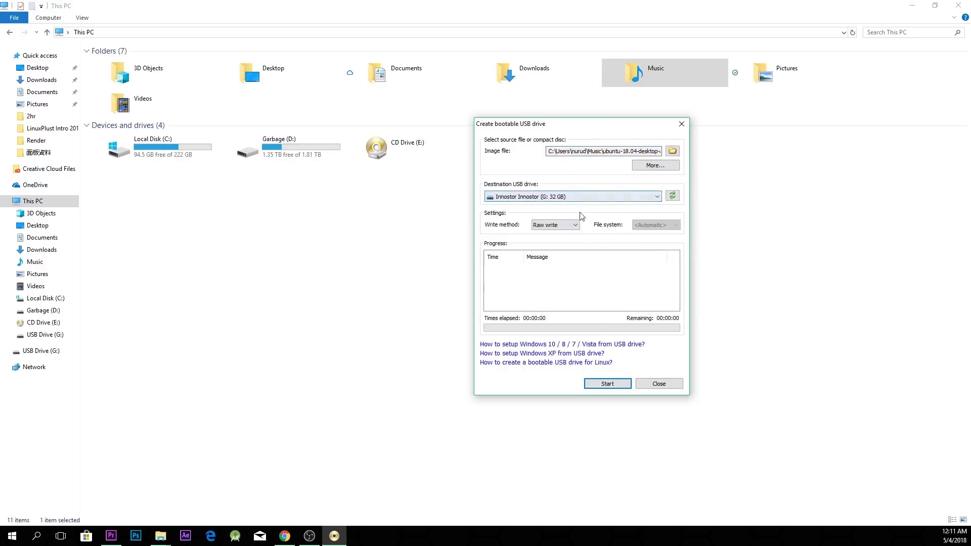
click(608, 384)
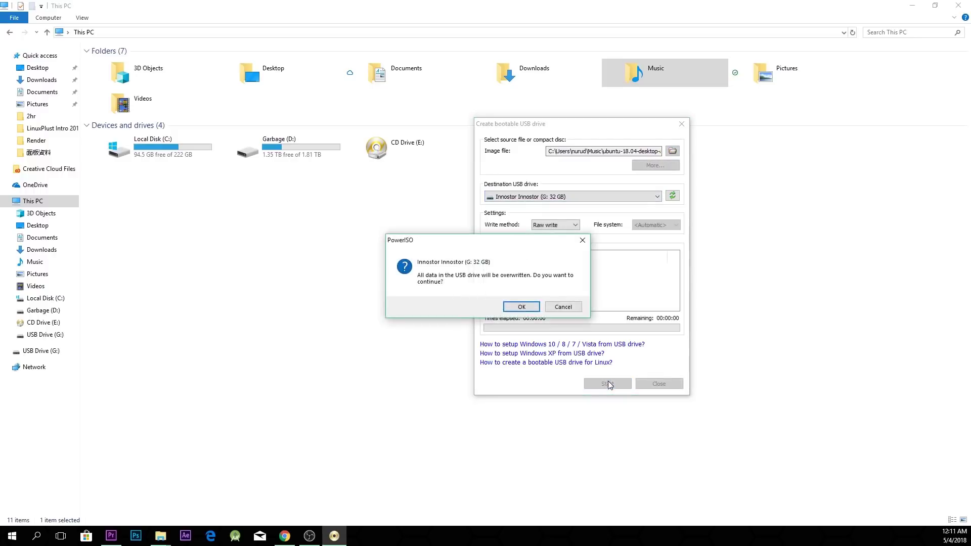
click(521, 307)
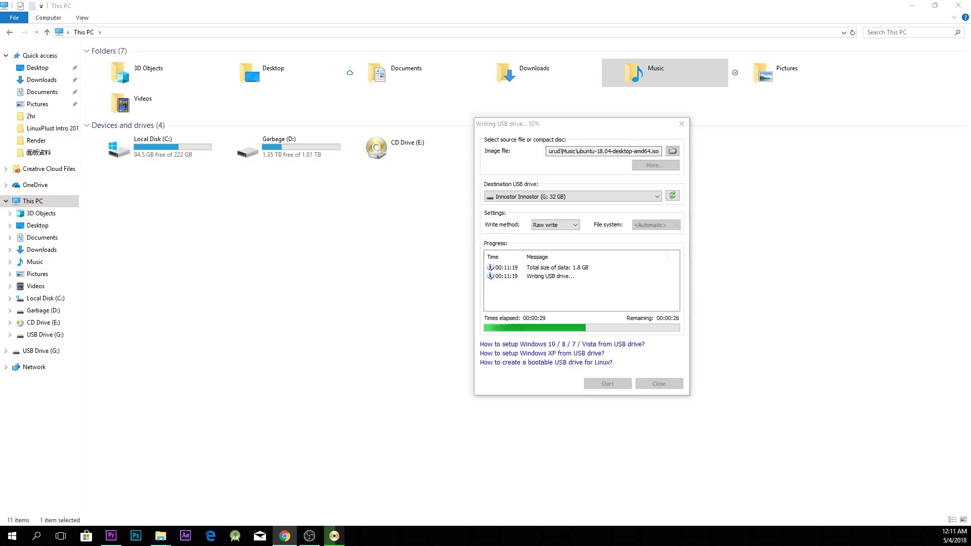
click(546, 307)
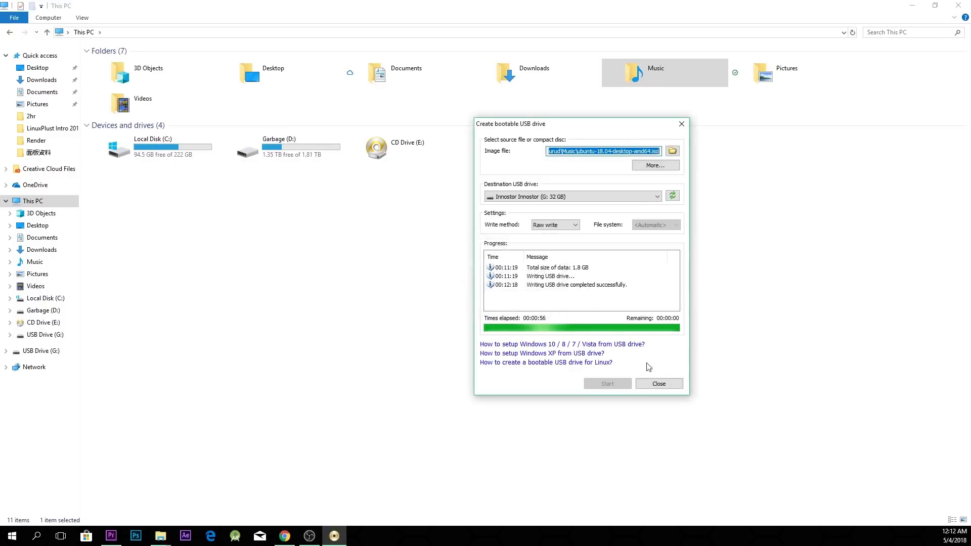
click(658, 383)
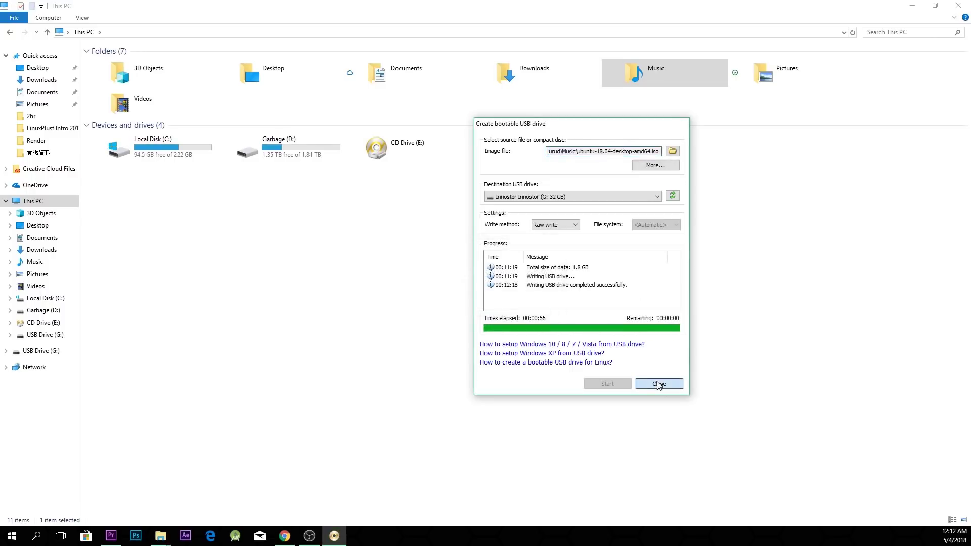
click(594, 166)
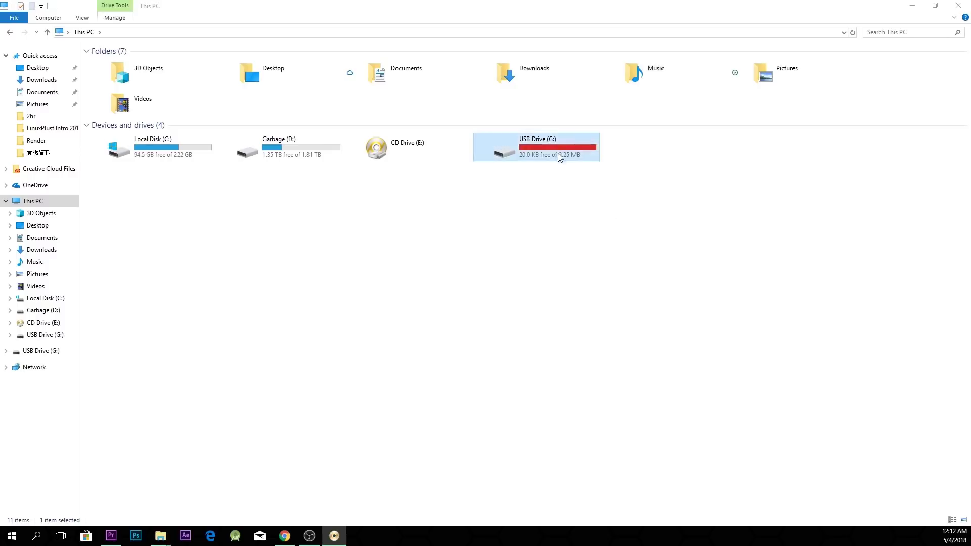
Inspect USB Drive (G:) in File Explorer, then close the leftover PowerISO window
drag(689, 255, 490, 132)
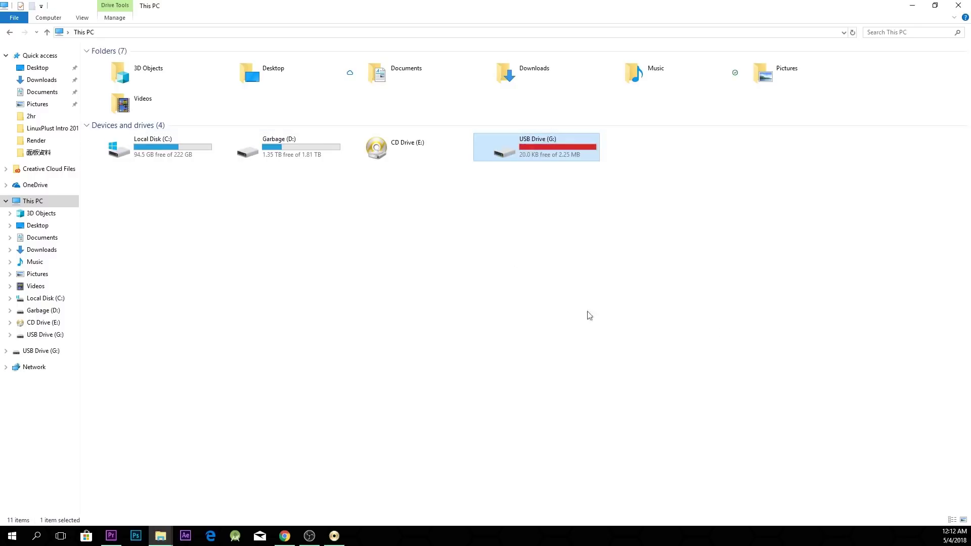
click(553, 213)
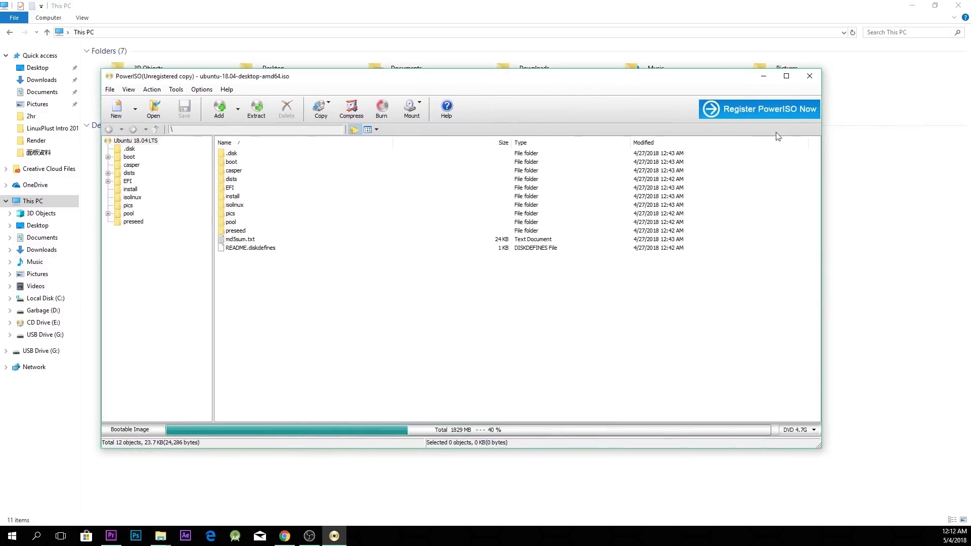
click(809, 75)
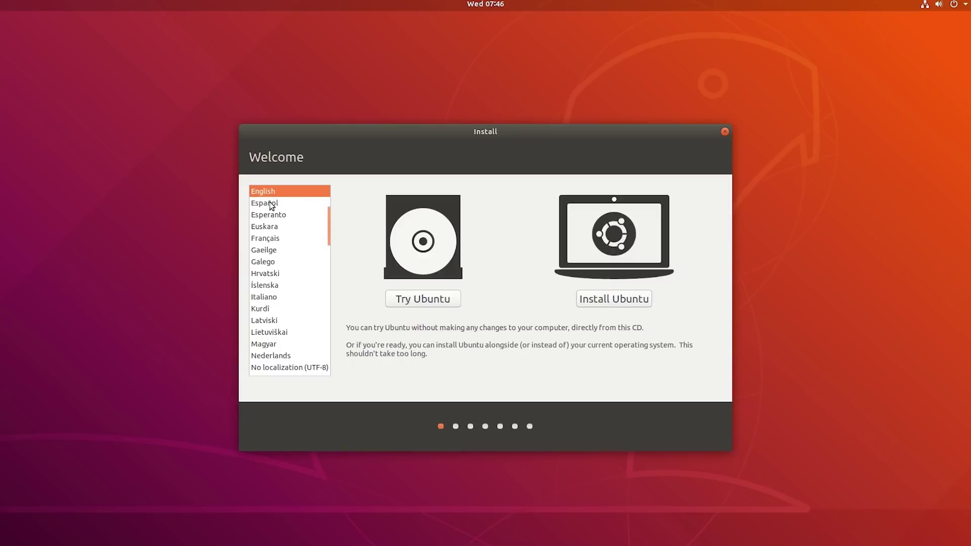
Choose Install Ubuntu in English and keep the English (US) keyboard layout
scroll(277, 257, up, 3)
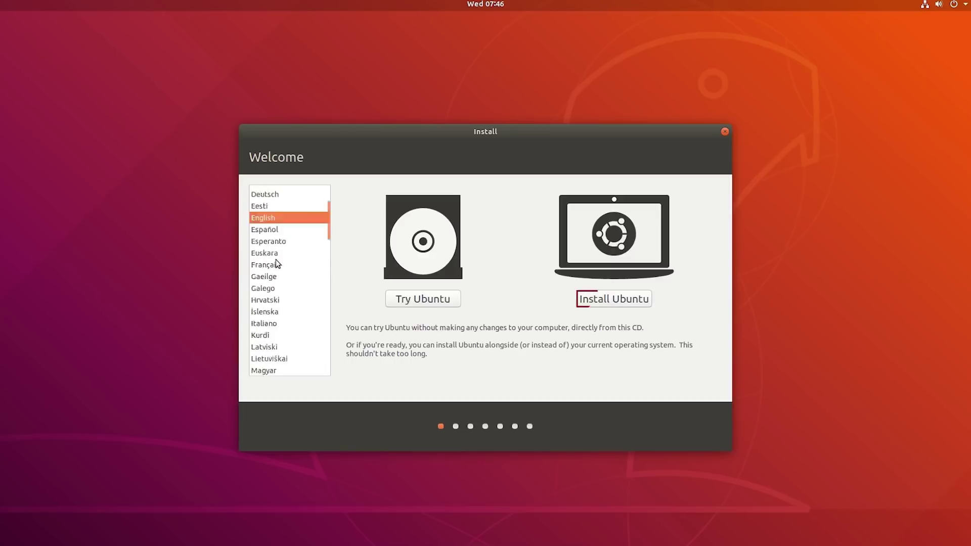
scroll(279, 266, down, 2)
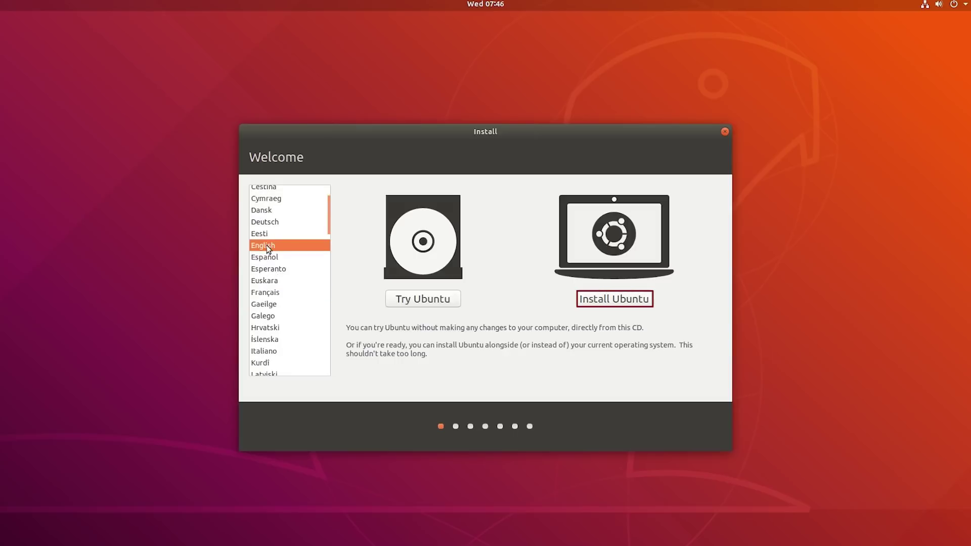
click(601, 302)
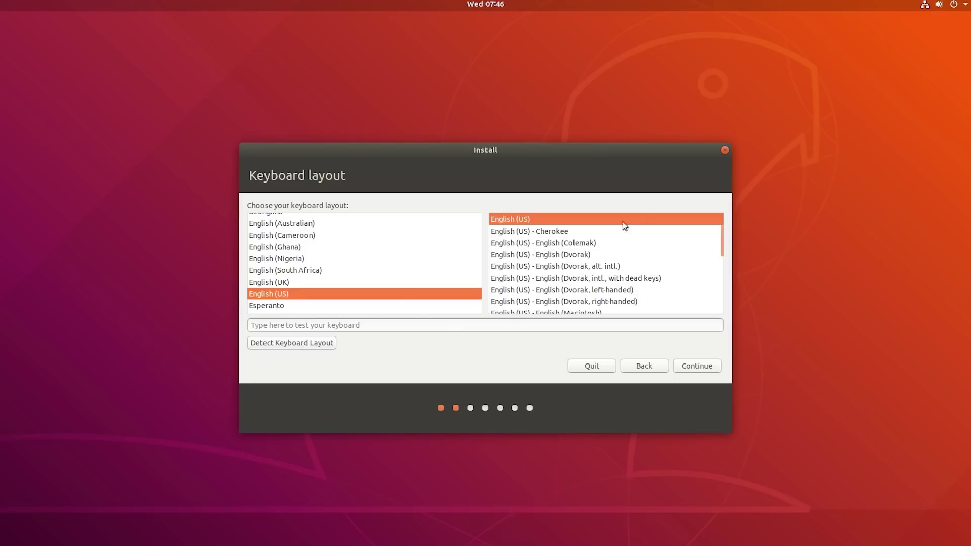
click(696, 365)
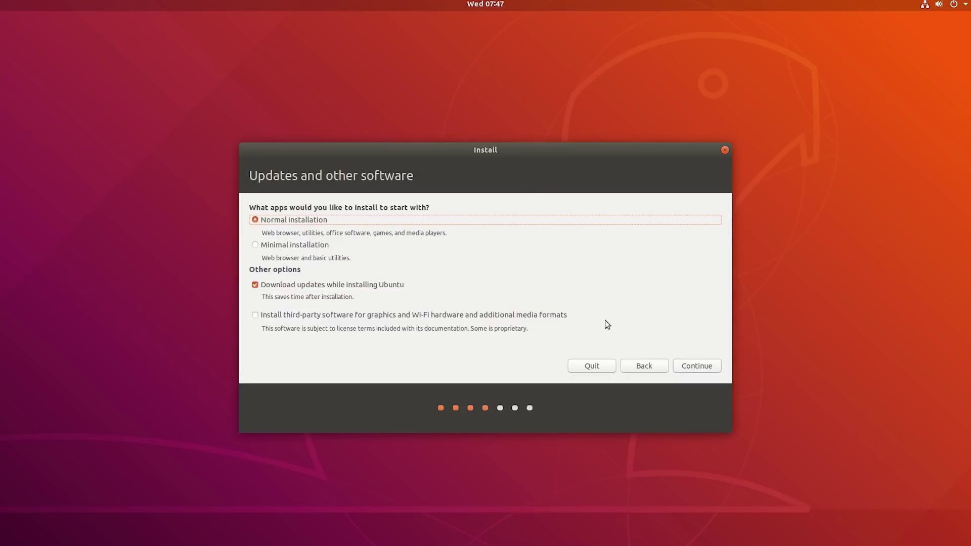
Keep Normal installation selected and enable installing third-party drivers and media formats
click(298, 248)
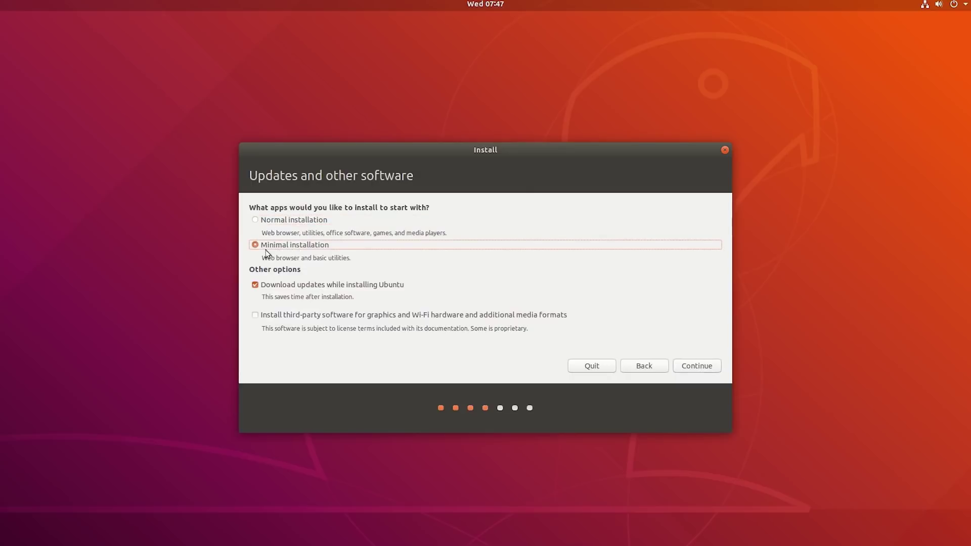
click(267, 220)
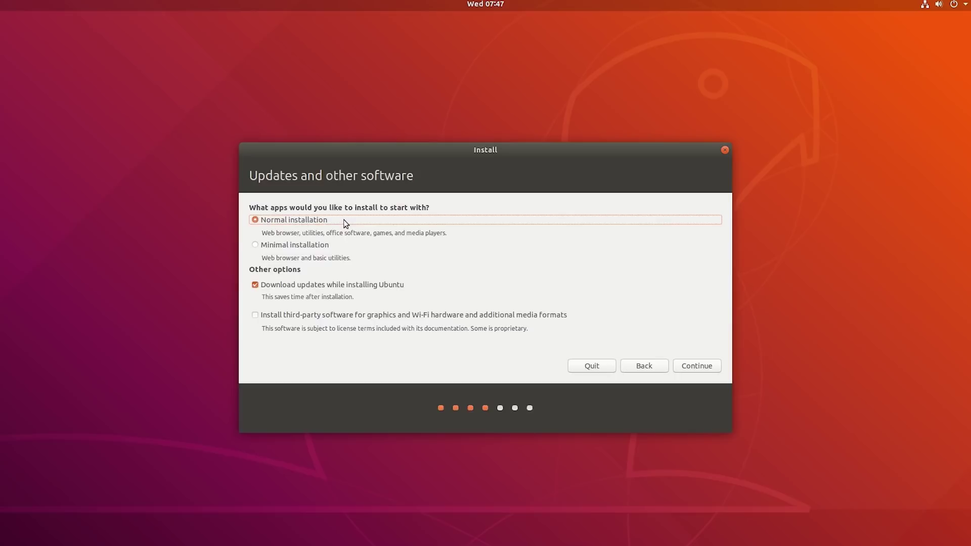
click(256, 316)
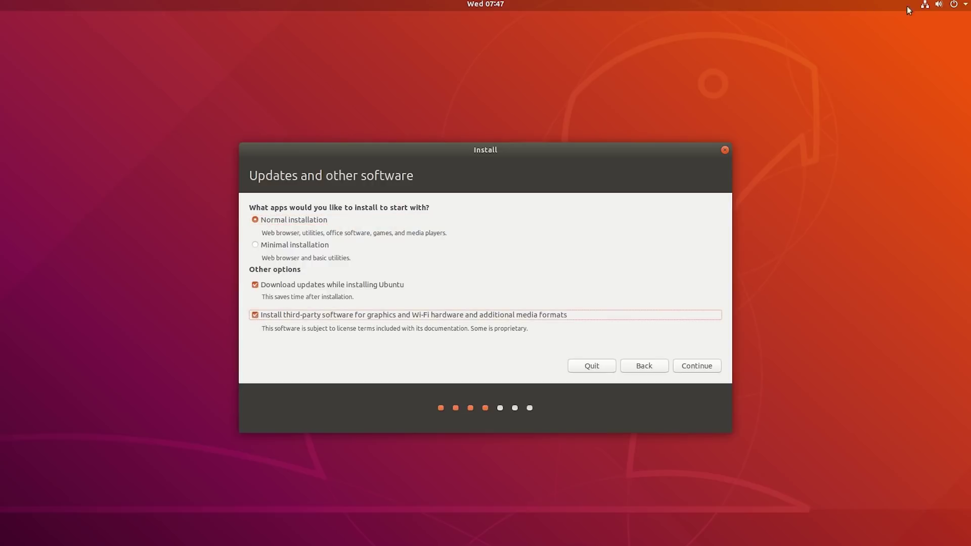
Check the network status in the top-bar menu, then proceed to Installation type
click(925, 4)
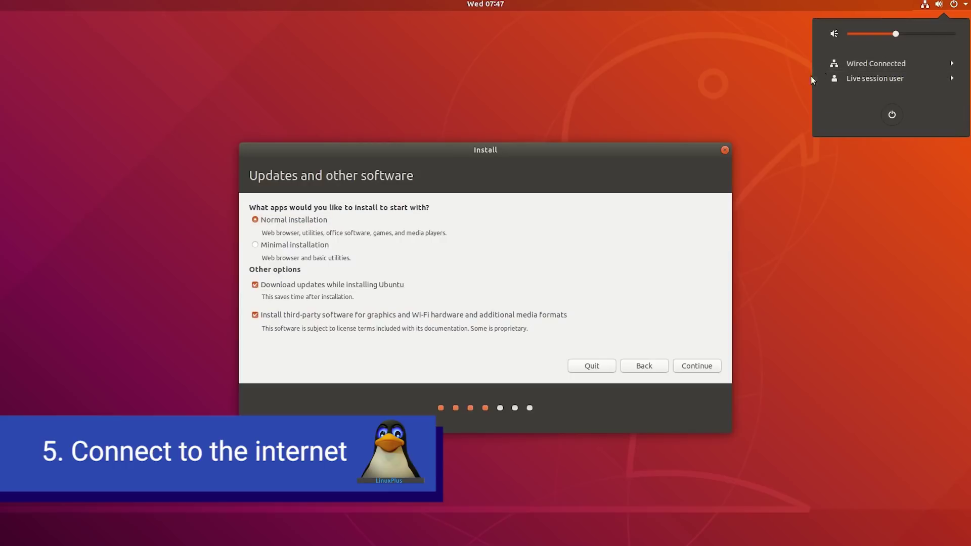
click(927, 6)
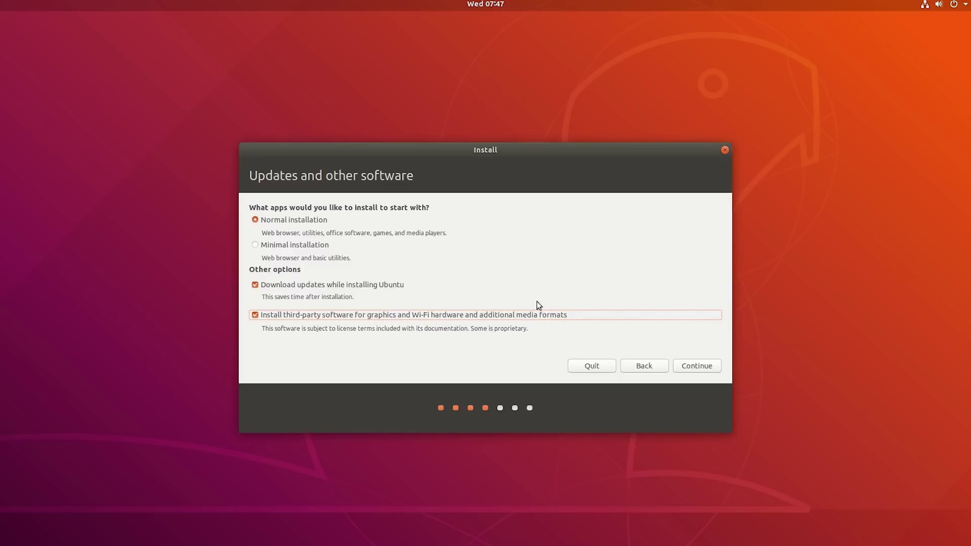
click(693, 367)
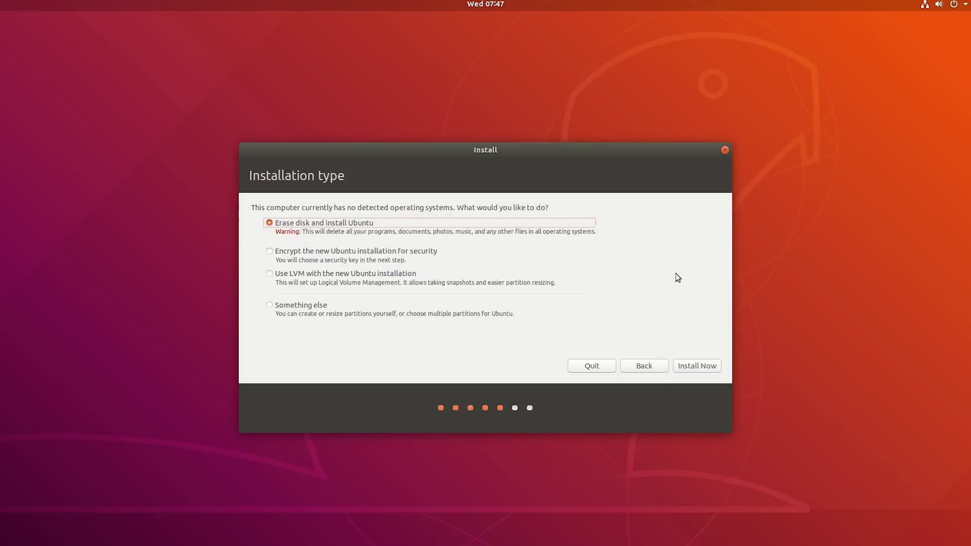
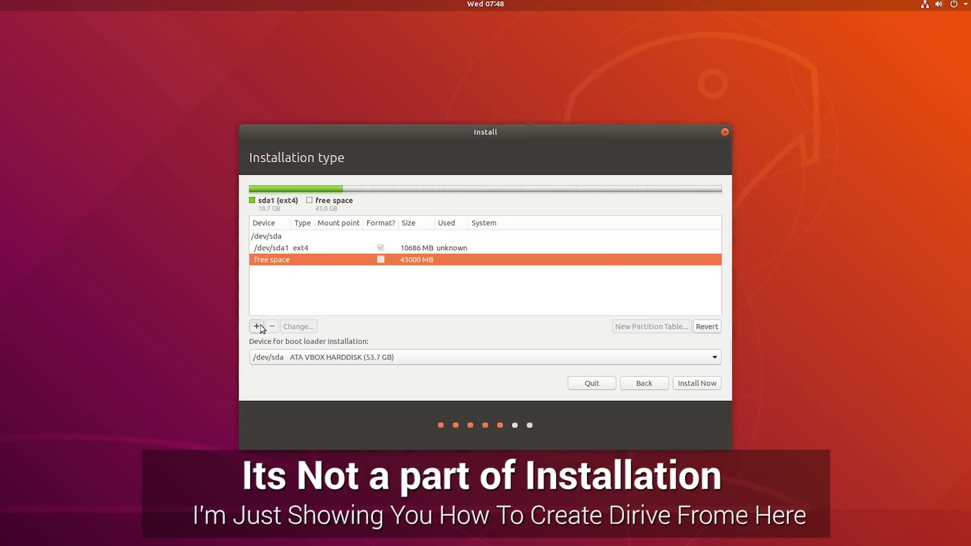
Delete the /dev/sda5 partition from the partition table
click(576, 336)
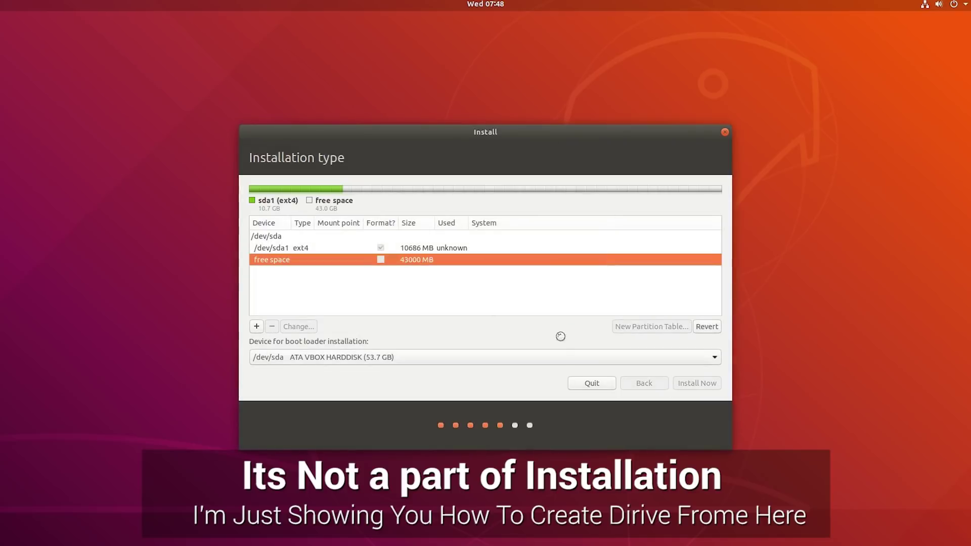
click(433, 247)
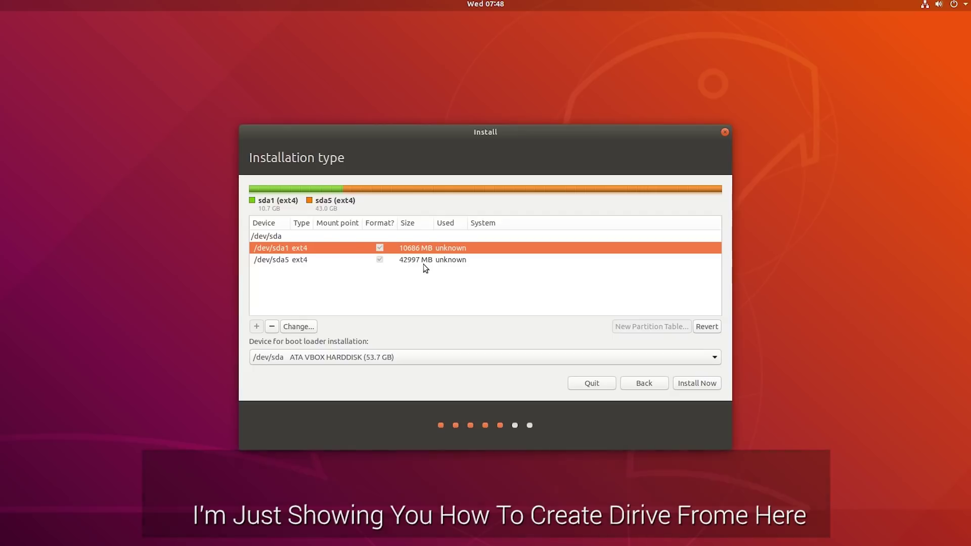
click(350, 260)
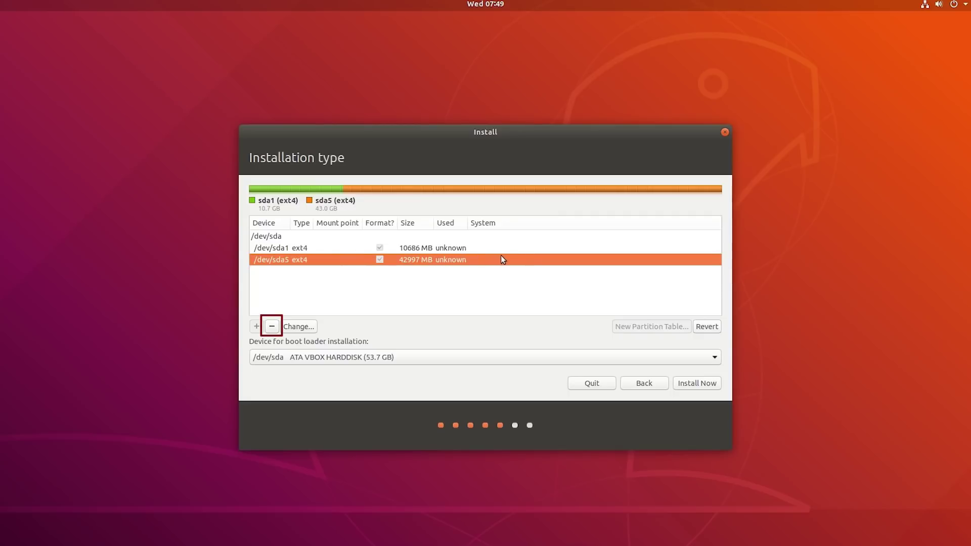
click(272, 327)
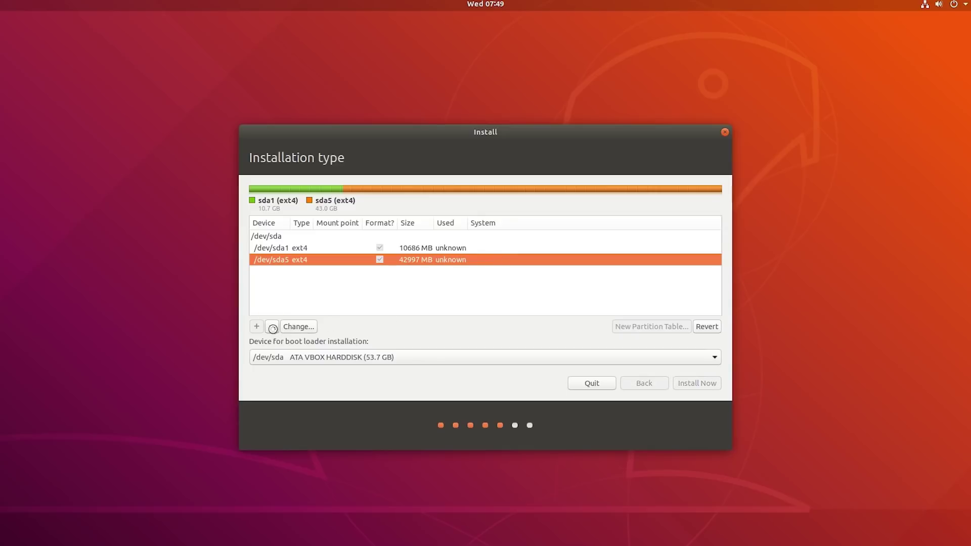
Remove /dev/sda1 so /dev/sda becomes 53687 MB of free space
click(311, 262)
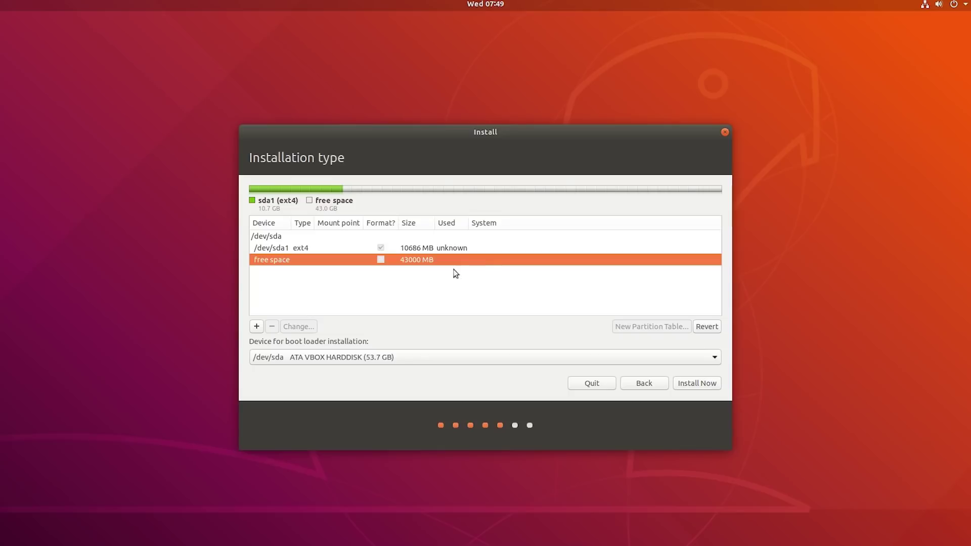
click(257, 326)
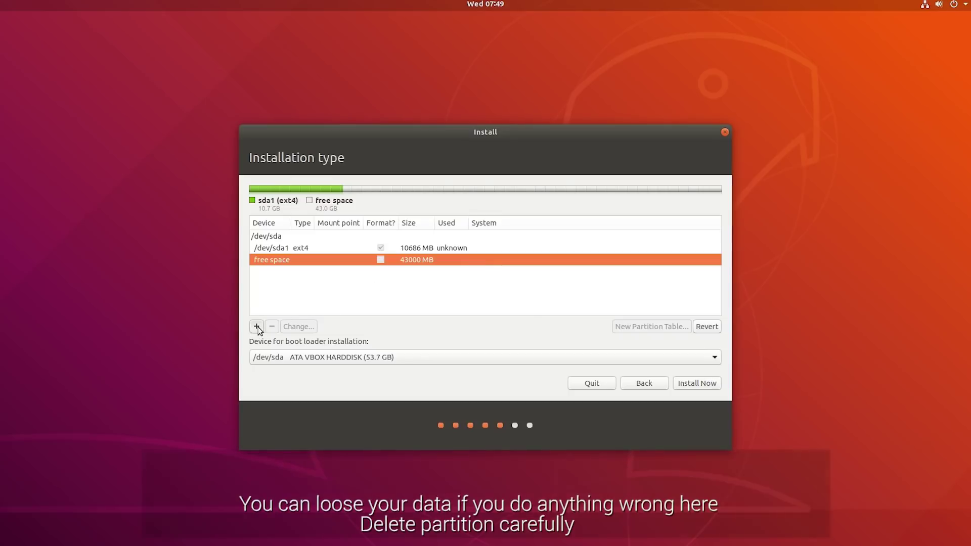
click(527, 336)
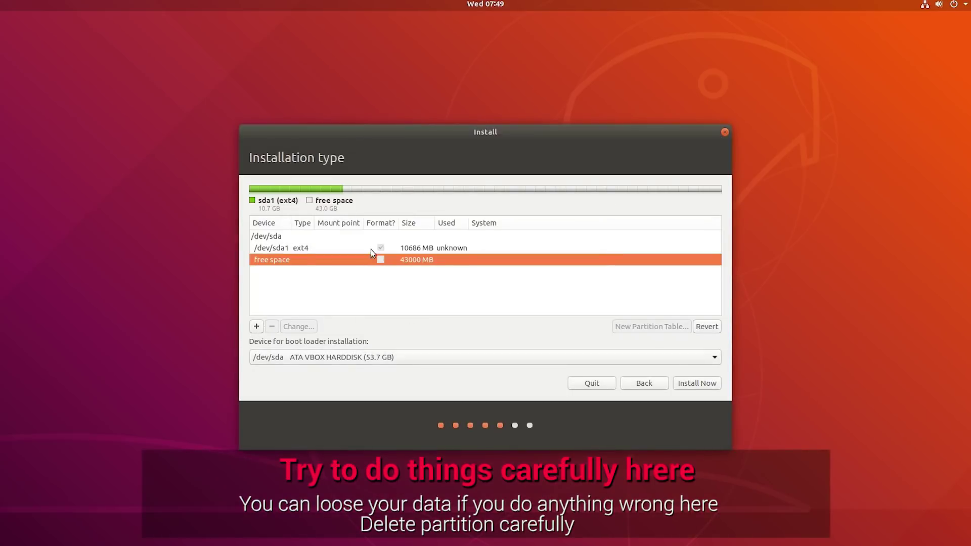
click(371, 250)
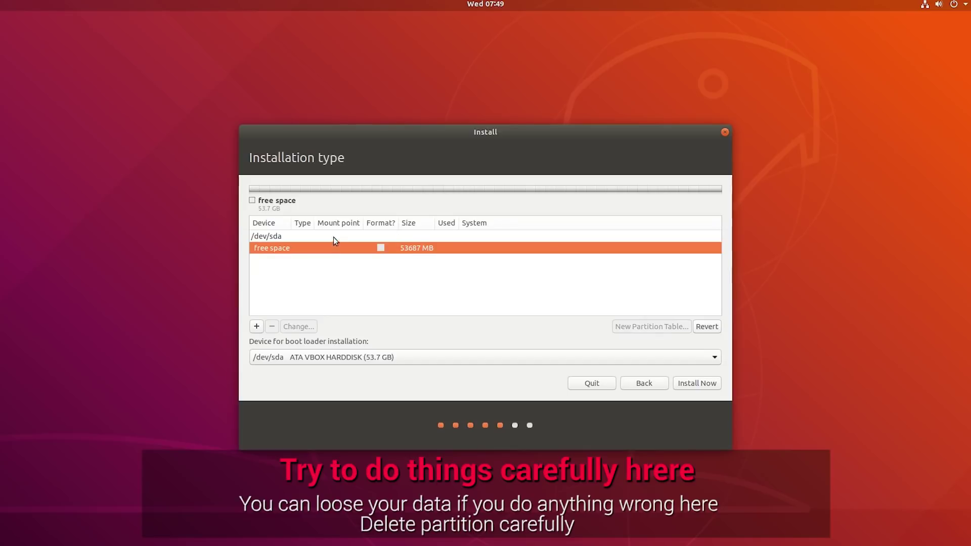
click(256, 327)
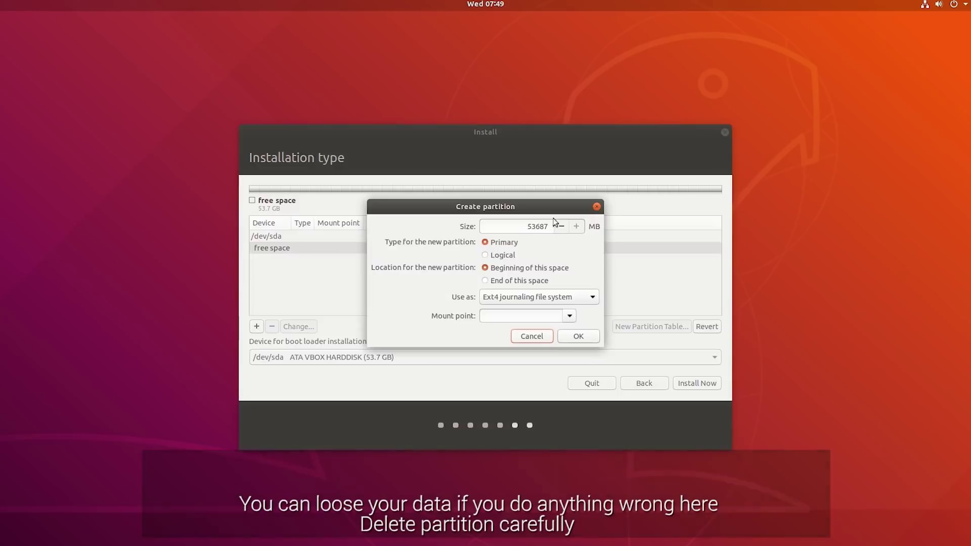
Create a 53687 MB primary Ext4 partition with mount point /
double_click(535, 226)
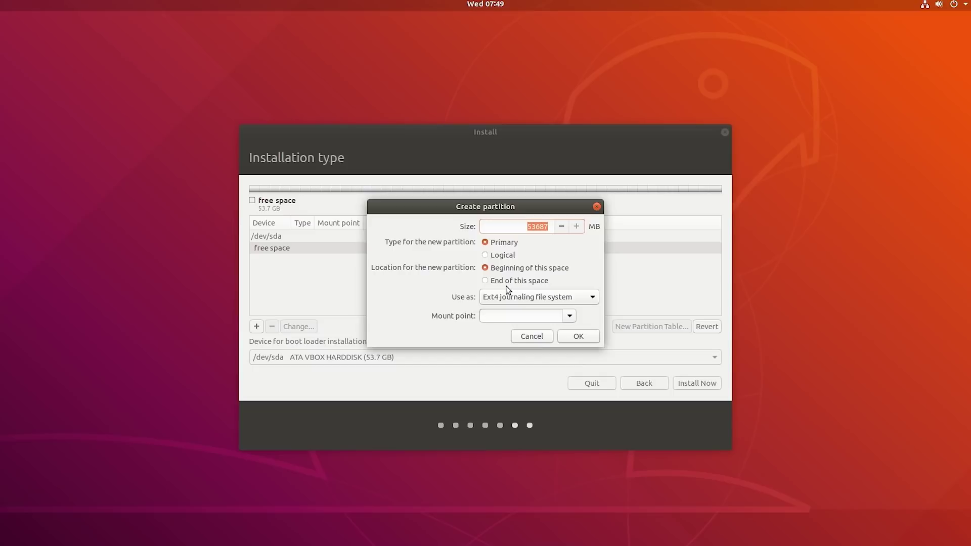
click(503, 244)
click(533, 297)
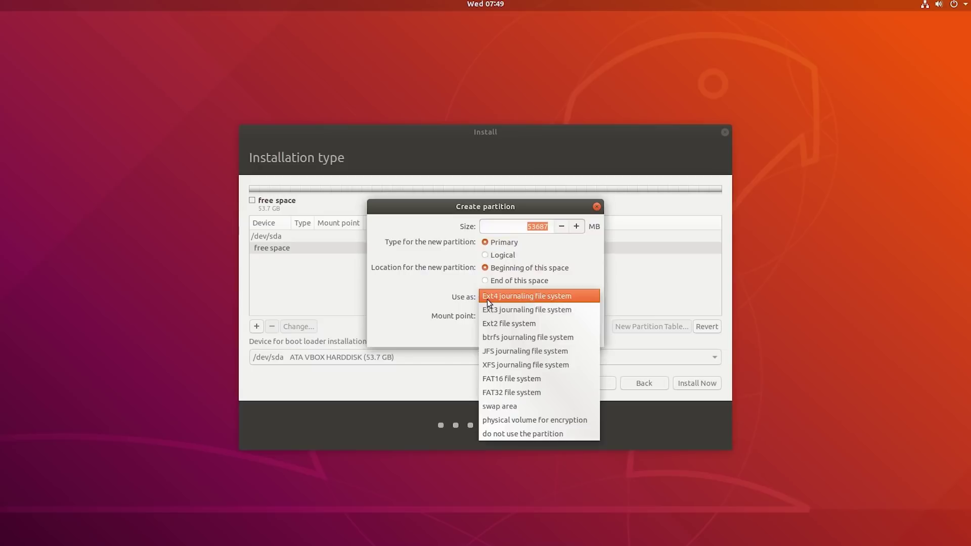
click(543, 298)
click(569, 314)
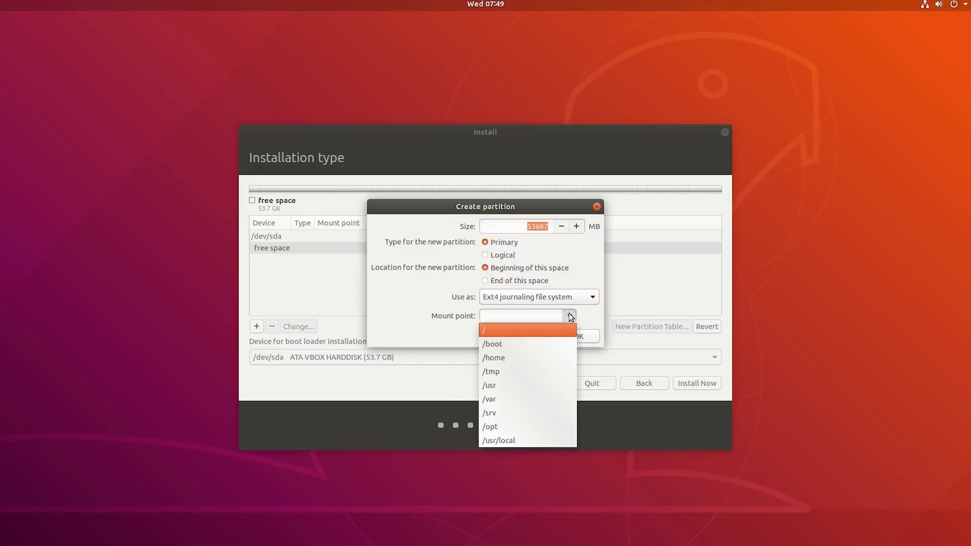
click(523, 331)
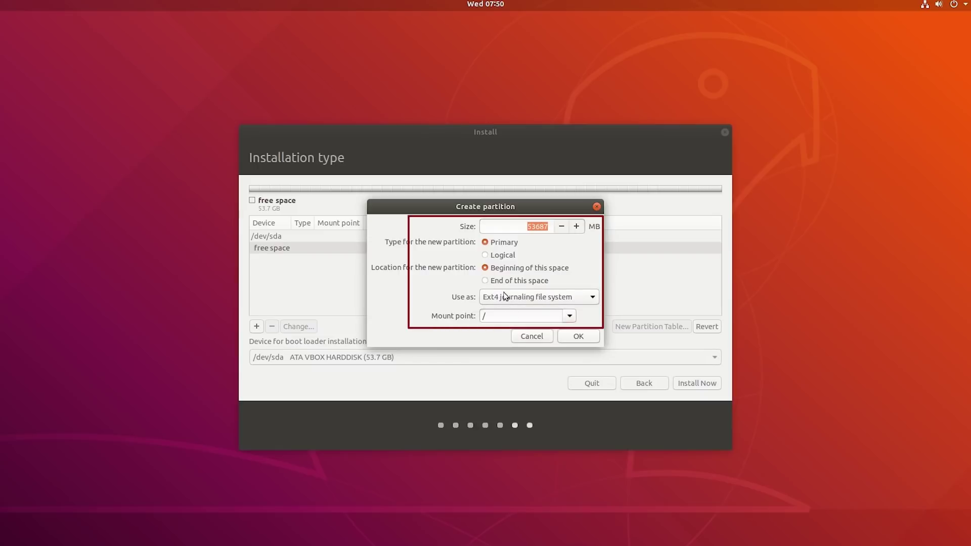
click(577, 338)
Leave the boot loader installation device set to /dev/sda
click(421, 359)
click(423, 355)
click(423, 355)
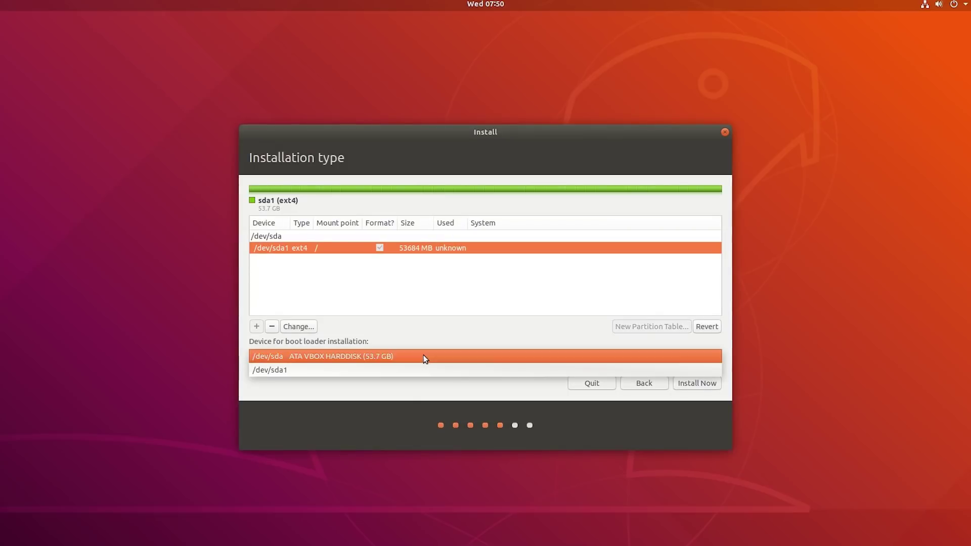
click(376, 358)
click(327, 359)
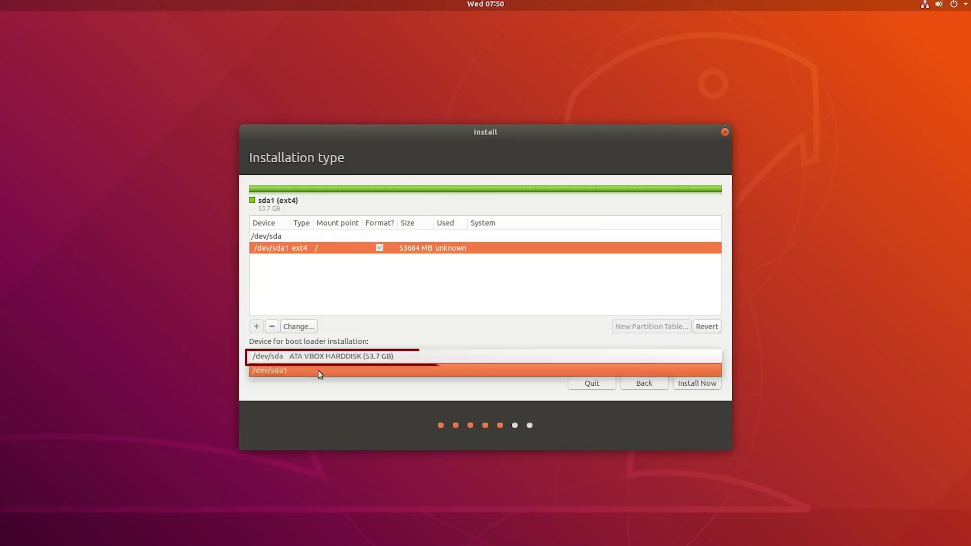
click(295, 355)
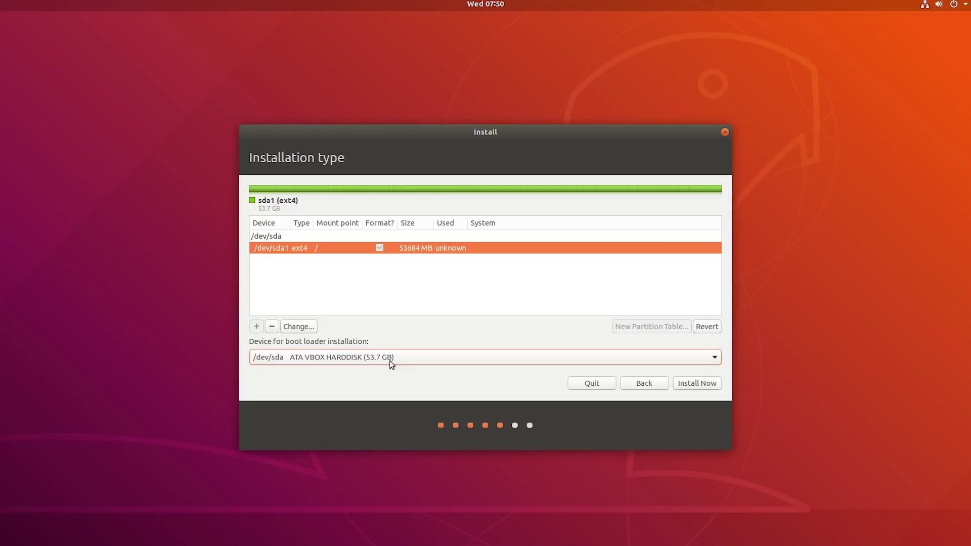
Start Install Now and confirm writing the partition changes to disk
click(694, 384)
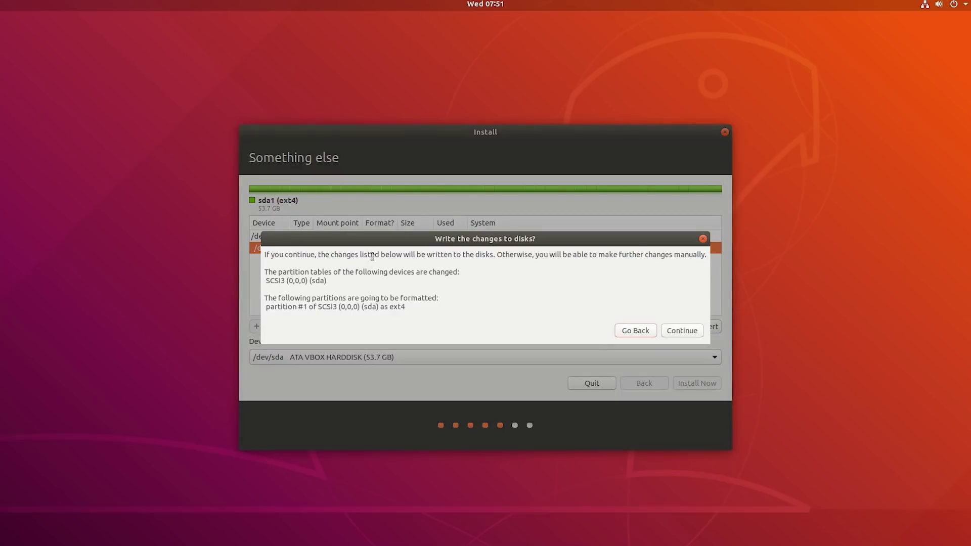
mouse_move(441, 242)
mouse_down()
mouse_move(485, 242)
mouse_move(449, 242)
mouse_up()
drag(309, 299, 448, 301)
click(700, 331)
click(700, 331)
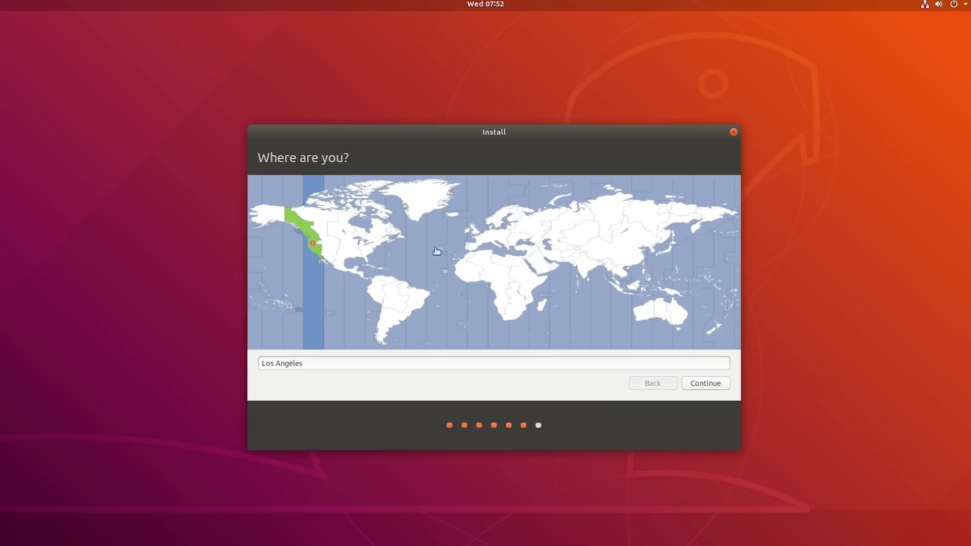
Set the time zone to Los Angeles on the map
click(422, 198)
click(360, 214)
click(335, 237)
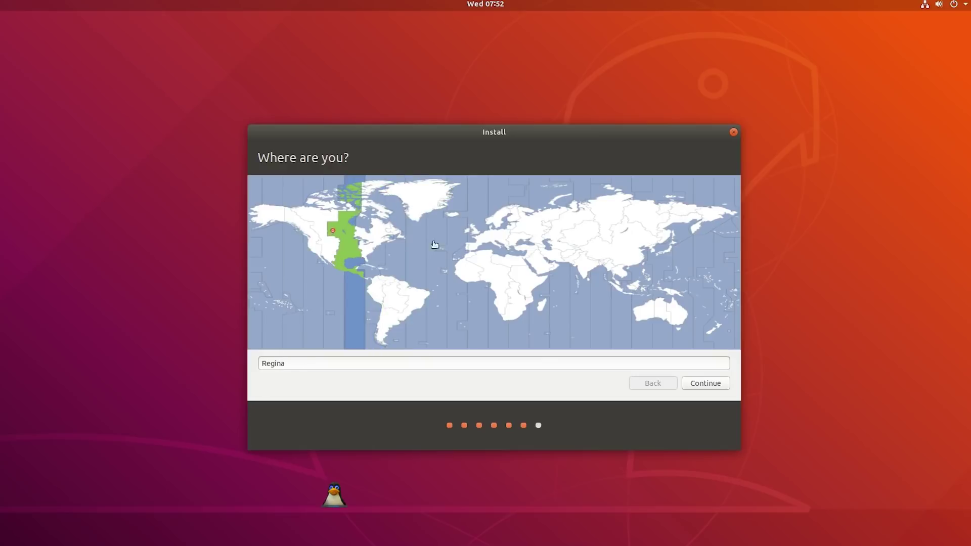
click(314, 243)
click(706, 383)
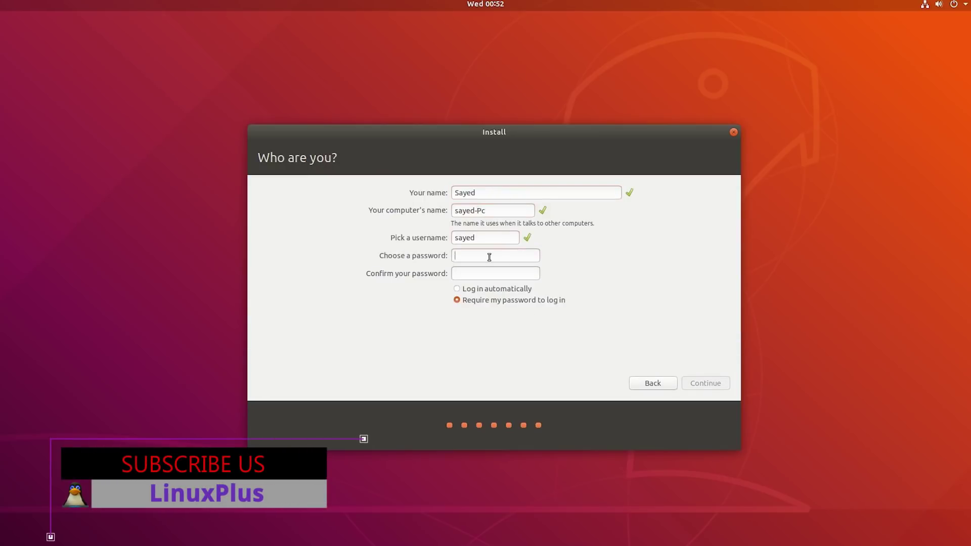
Fill in the user account details and password, then continue the installation
key(Tab)
click(708, 383)
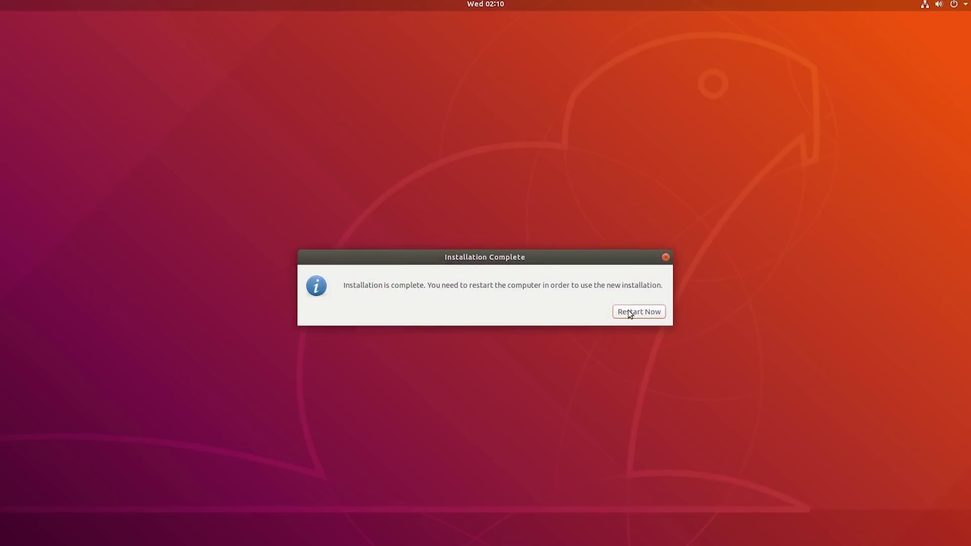
Restart after installation, then sign in to the user account with its password
click(629, 311)
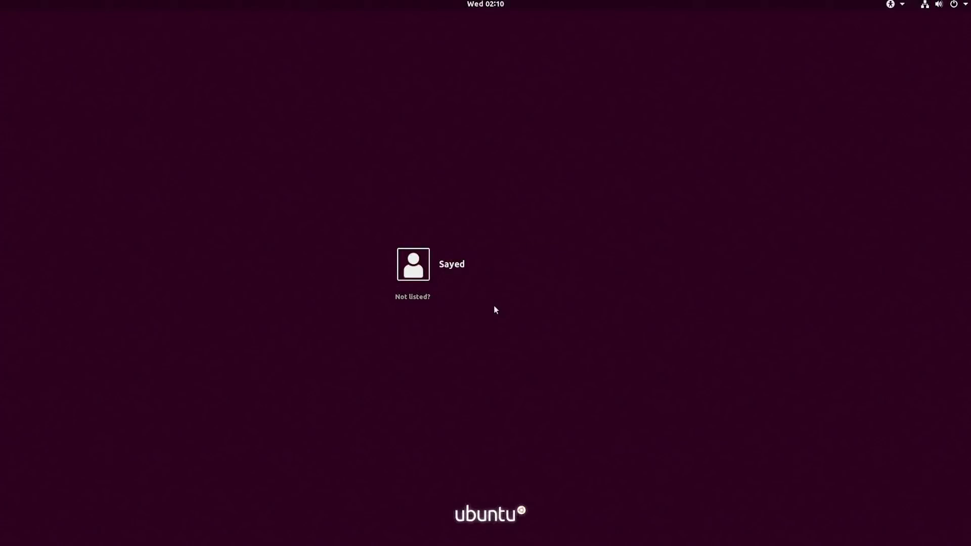
click(460, 278)
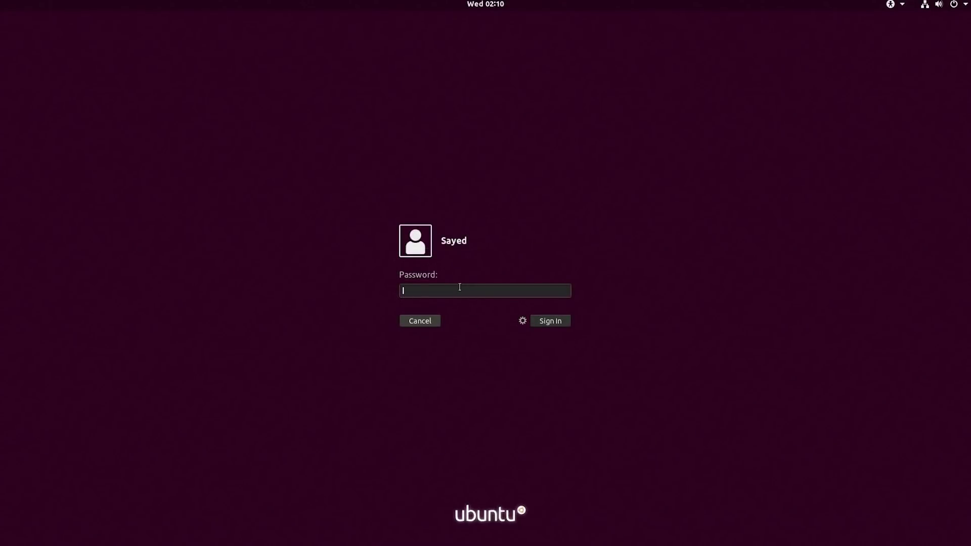
text(***)
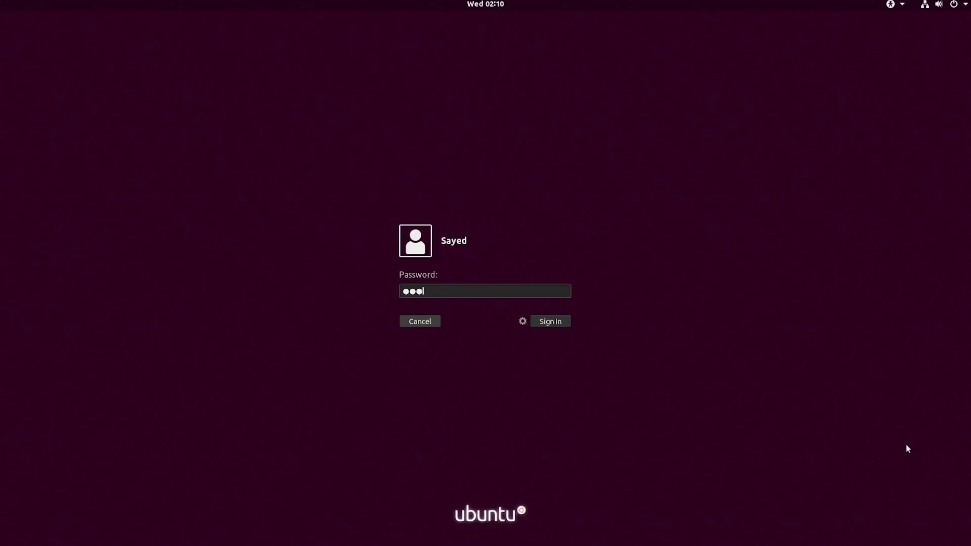
click(550, 322)
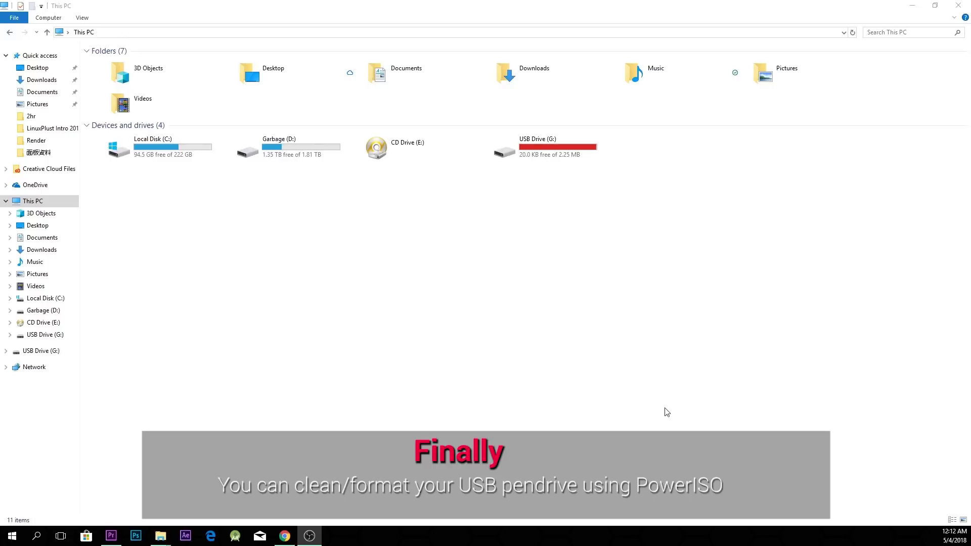
Launch PowerISO from the Start search and continue unregistered
click(12, 536)
text(power)
key(Return)
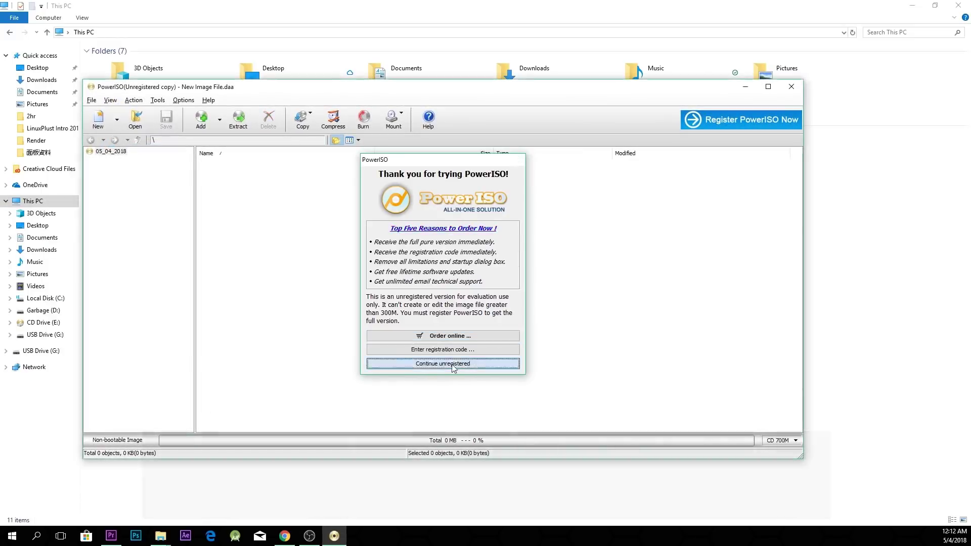
click(452, 366)
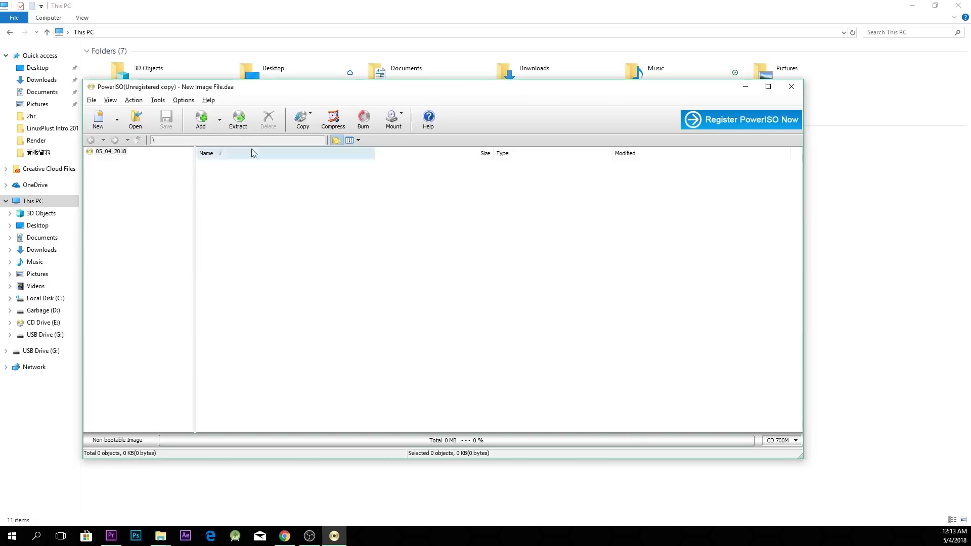
Run Tools > Clean USB drive as administrator, continuing unregistered
drag(315, 96, 414, 185)
click(226, 198)
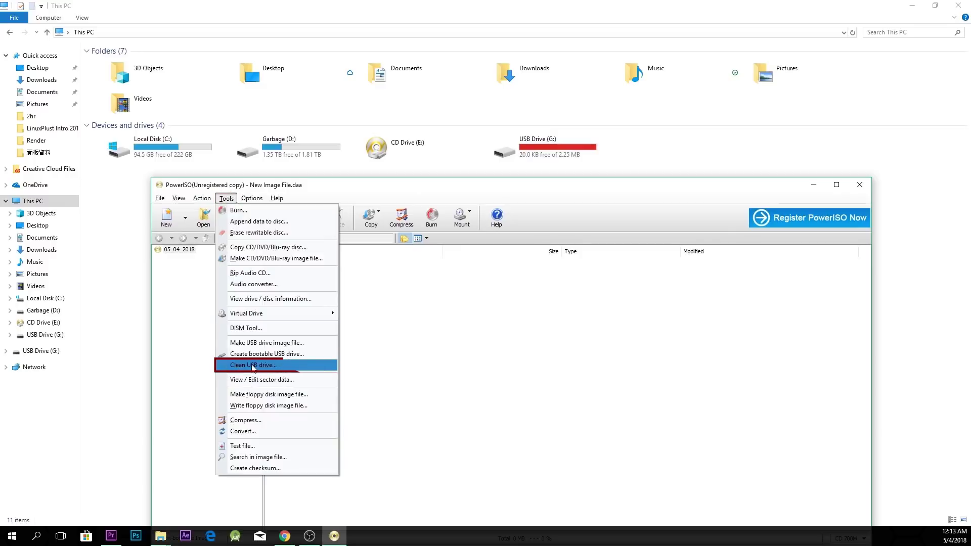
click(253, 365)
key(Return)
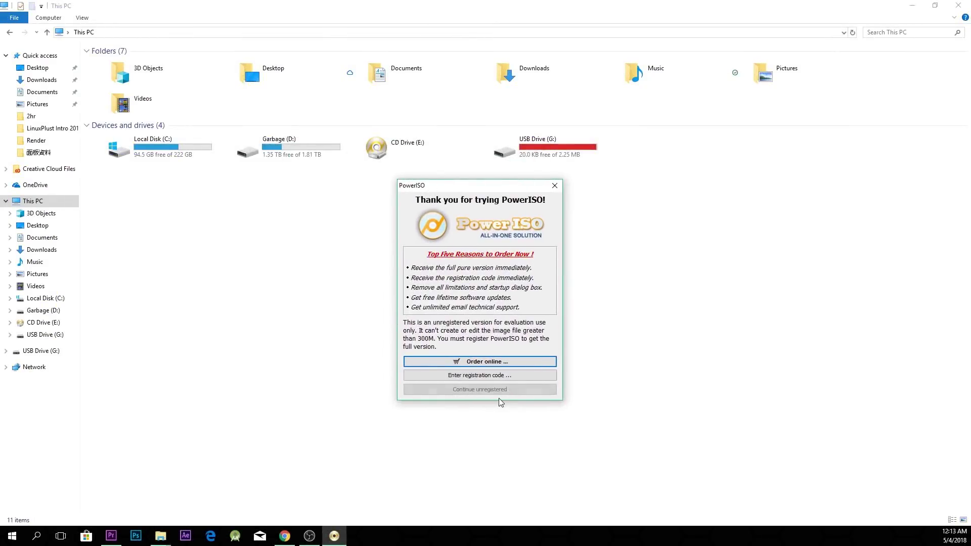
click(465, 391)
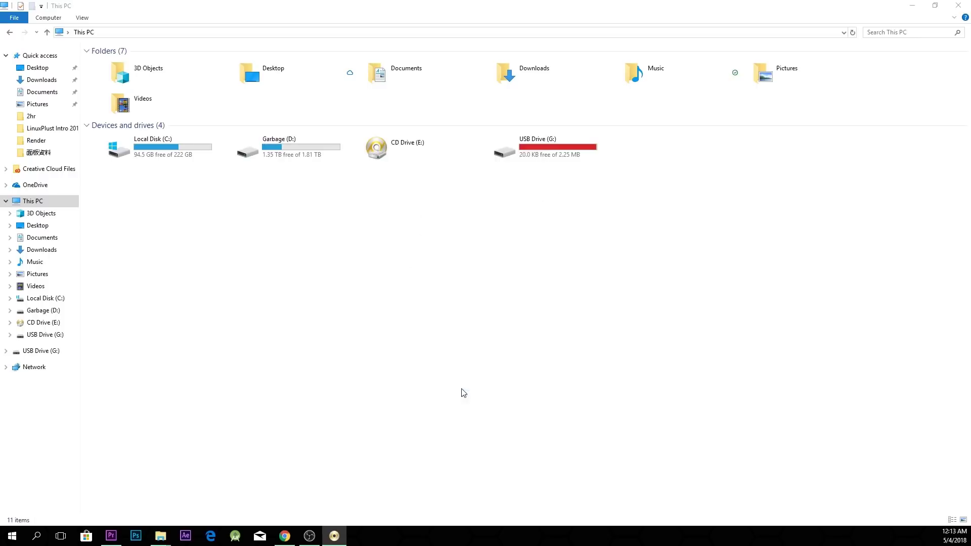
Select the Innostor 32 GB drive (G:) in the Clean USB drive window
drag(441, 140, 445, 185)
click(520, 263)
click(520, 263)
click(520, 263)
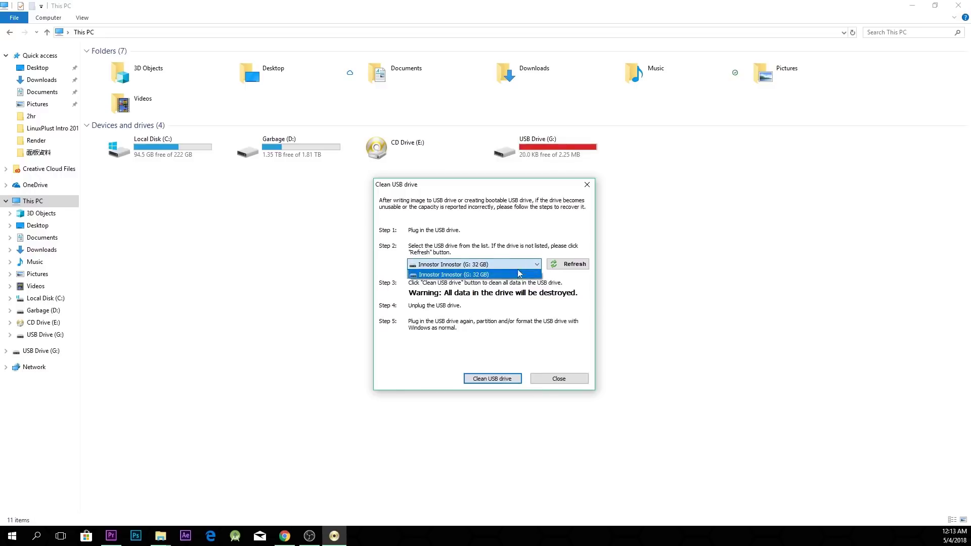
click(471, 272)
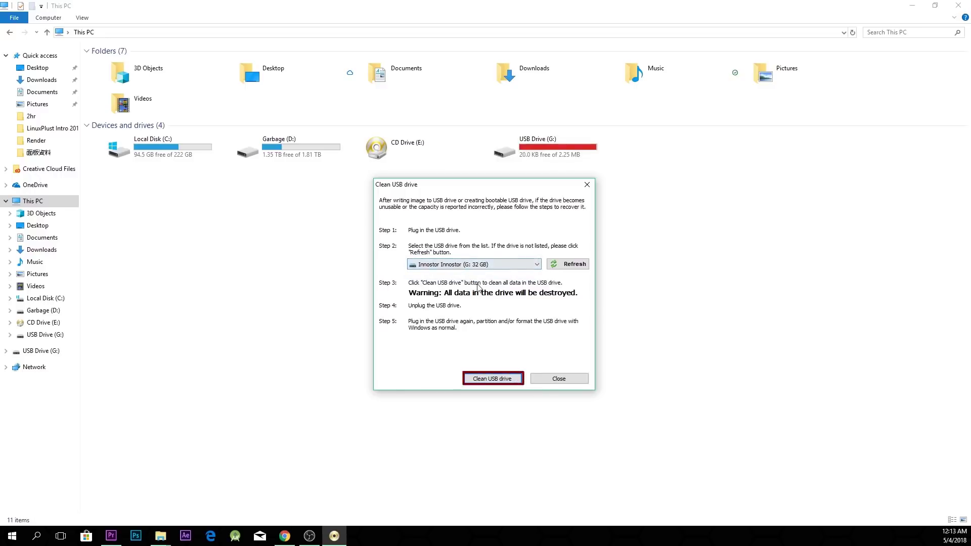
Wipe the G: drive, confirm the data loss, then close the tool and PowerISO
click(500, 379)
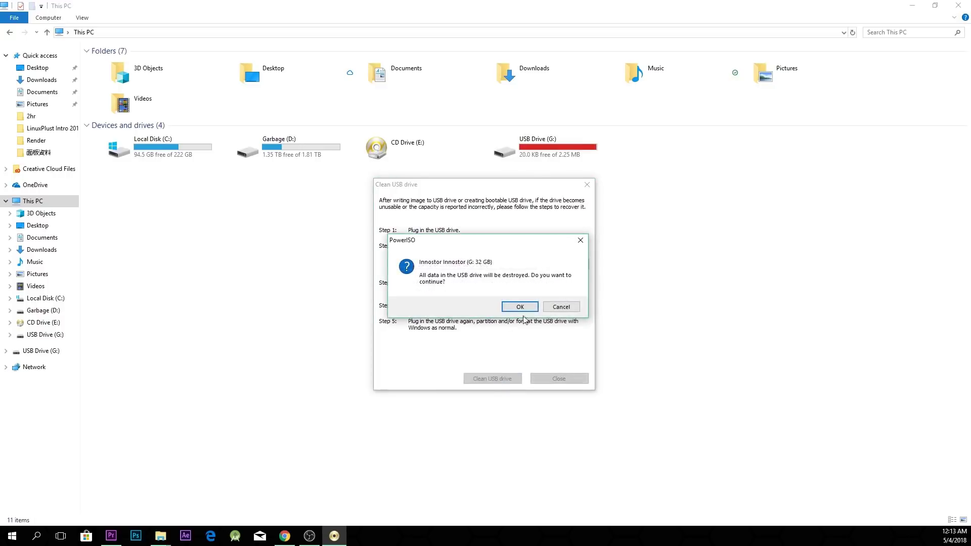
click(513, 309)
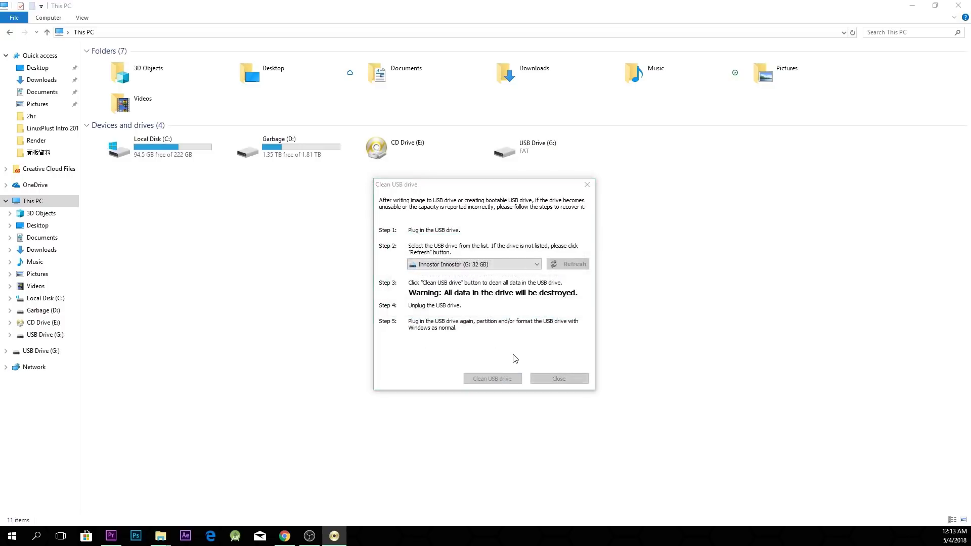
click(540, 303)
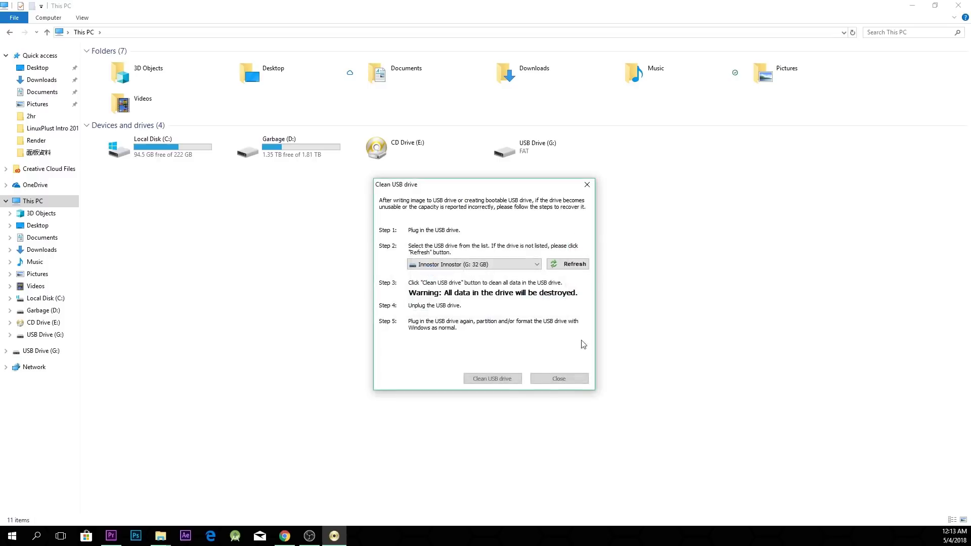
click(549, 379)
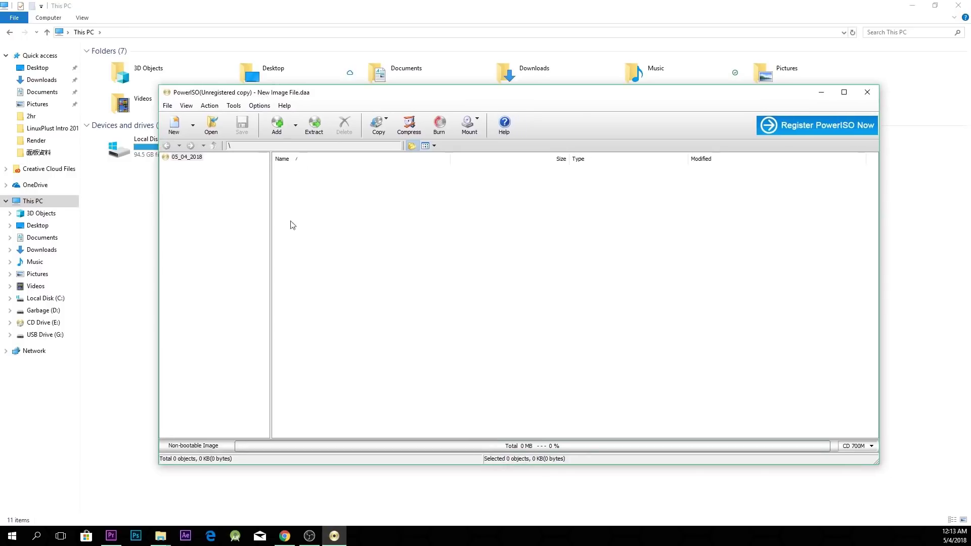
click(867, 92)
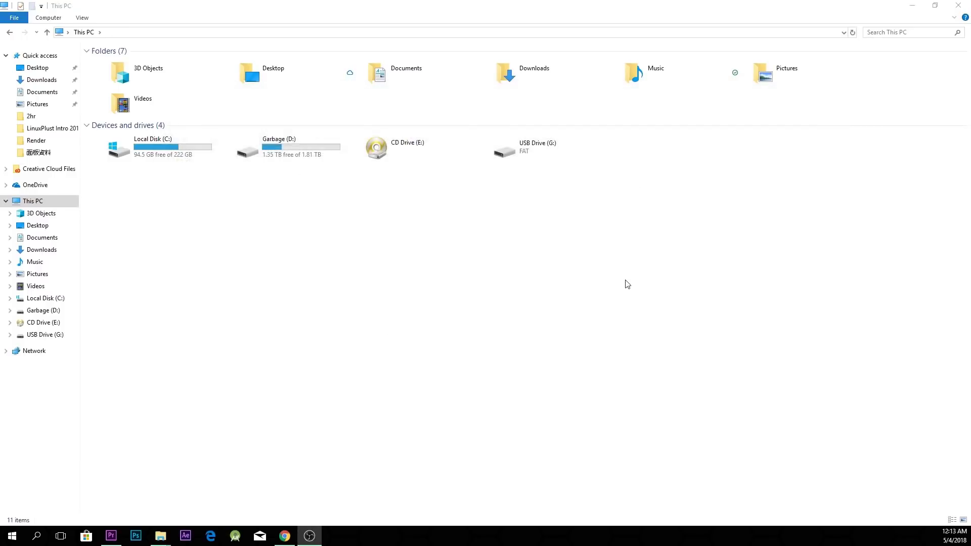
Format USB Drive (G:) with FAT32 (Default), confirm the warning, and close the Format window
click(526, 149)
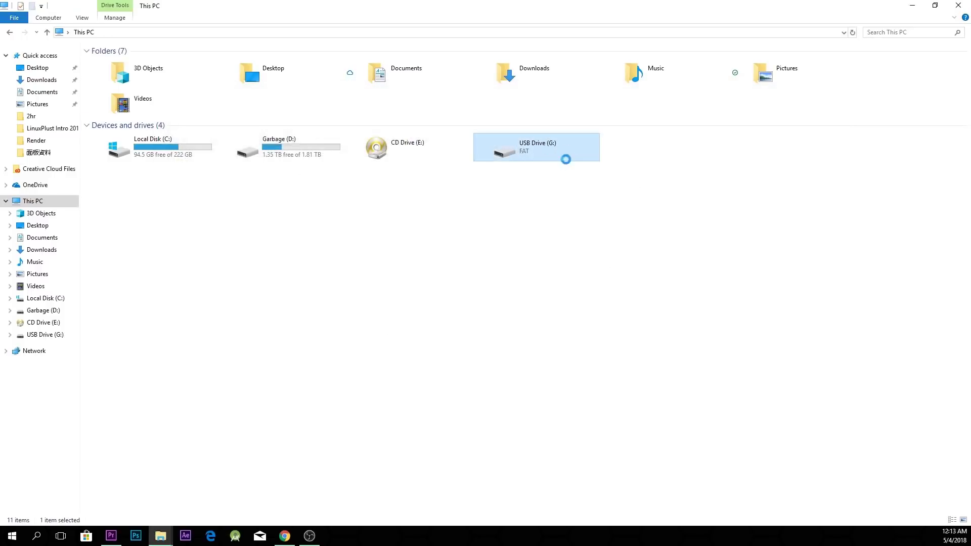
right_click(548, 147)
click(612, 308)
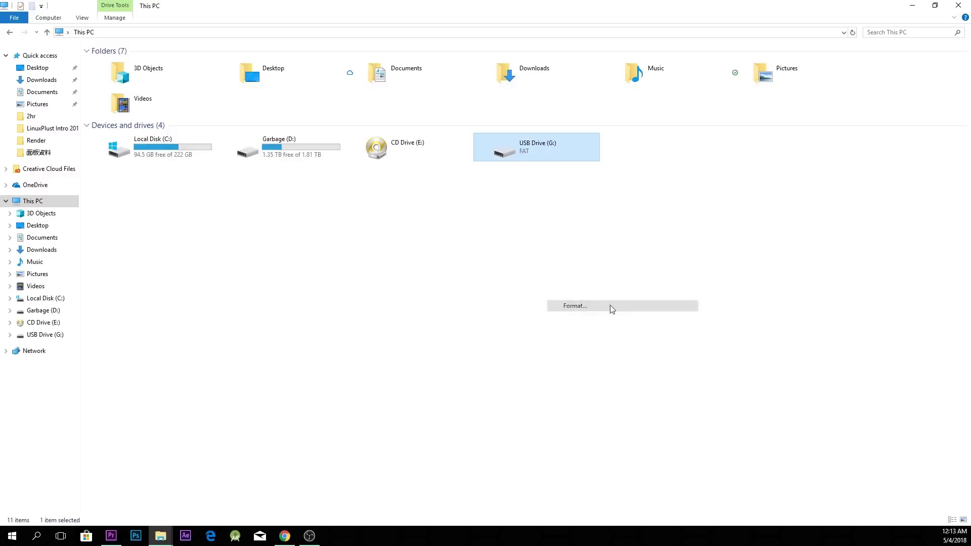
click(88, 159)
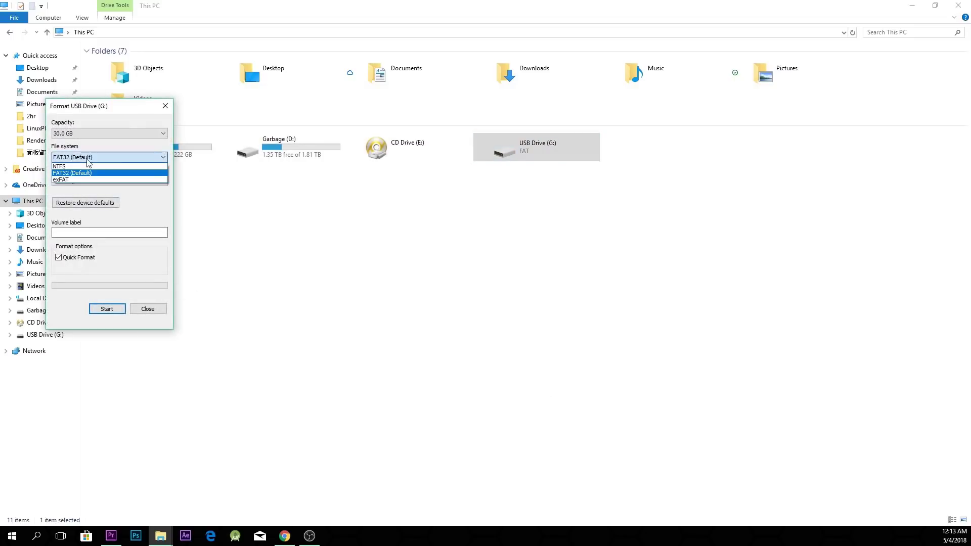
click(109, 173)
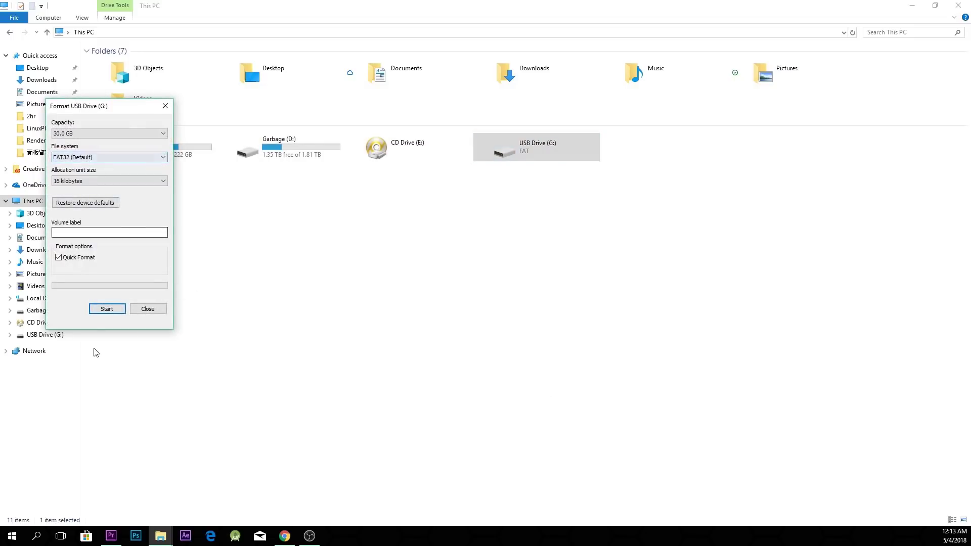
click(107, 308)
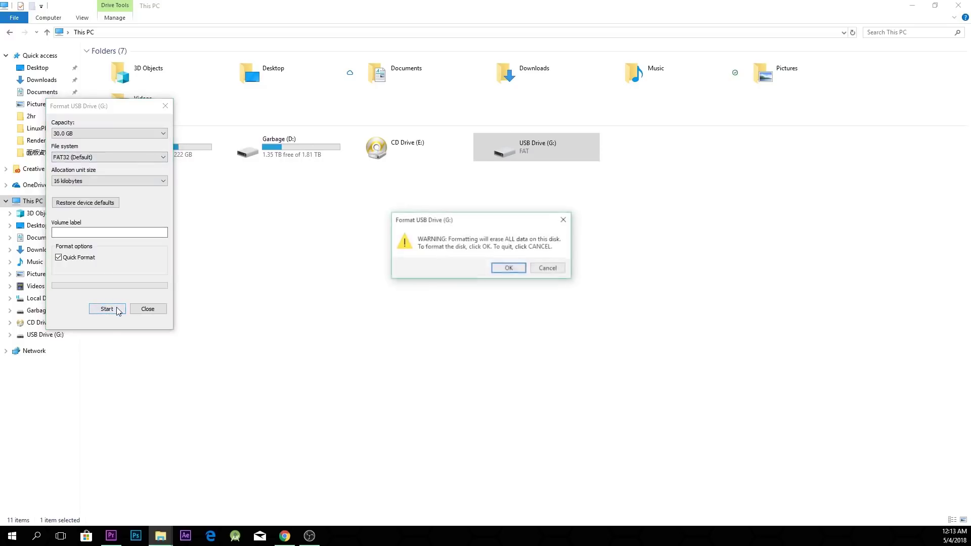
click(509, 267)
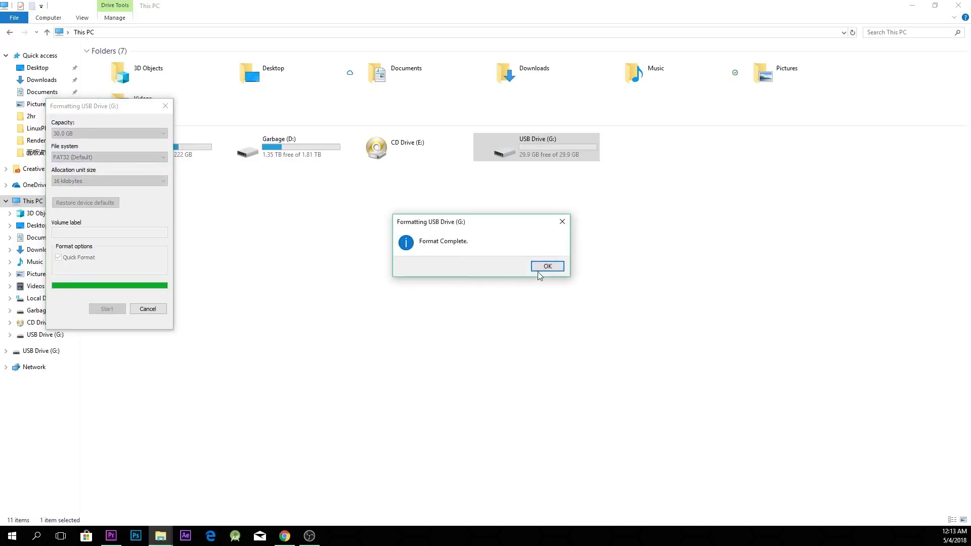
click(542, 267)
click(157, 311)
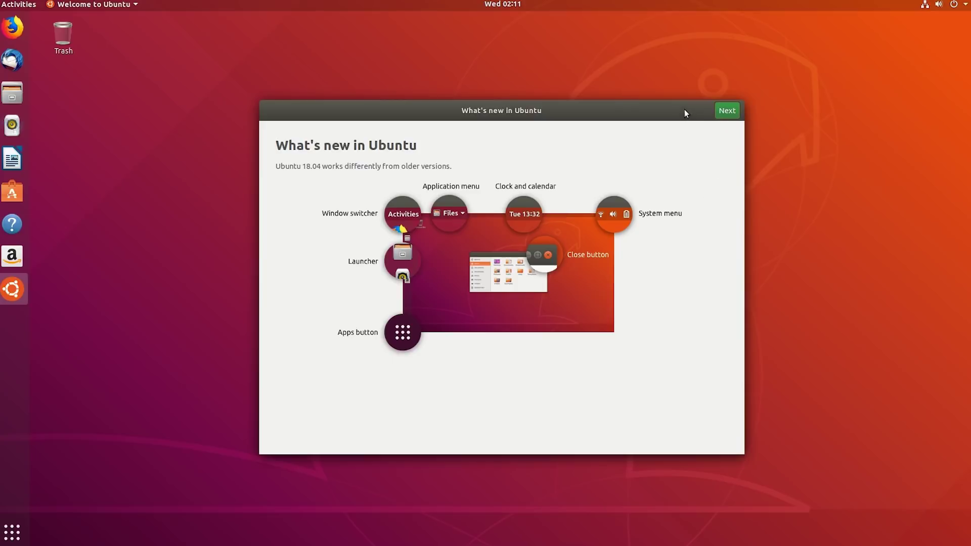
Page through What's new and Livepatch to reach Help improve Ubuntu
key(Return)
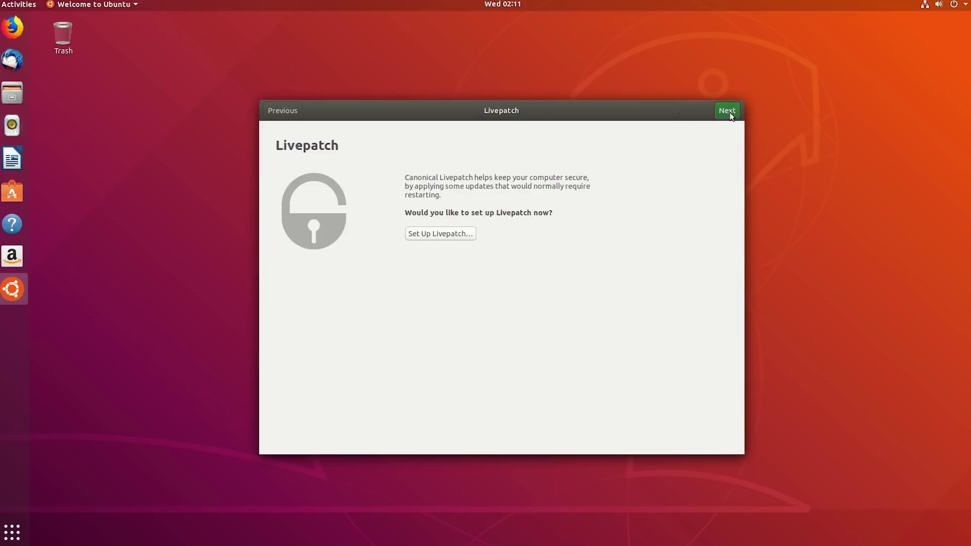
click(729, 110)
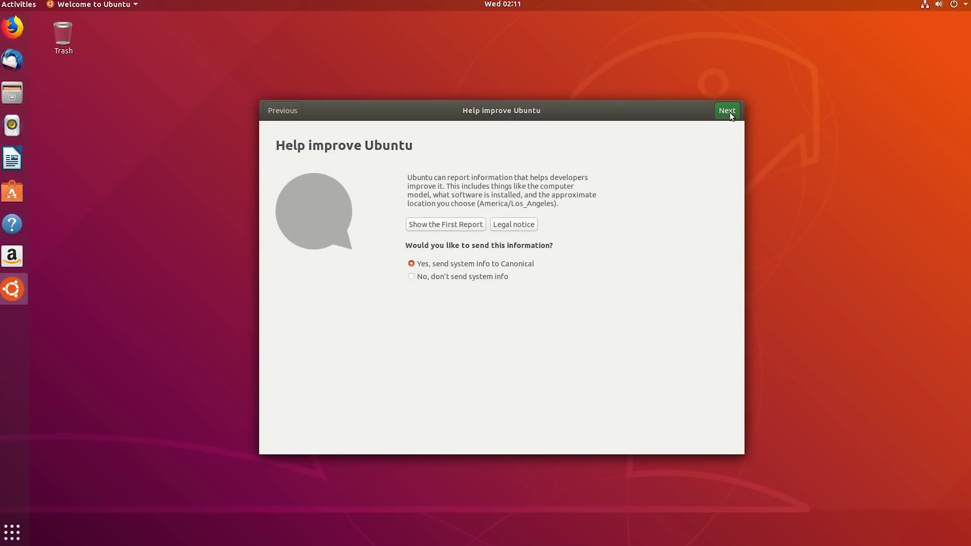